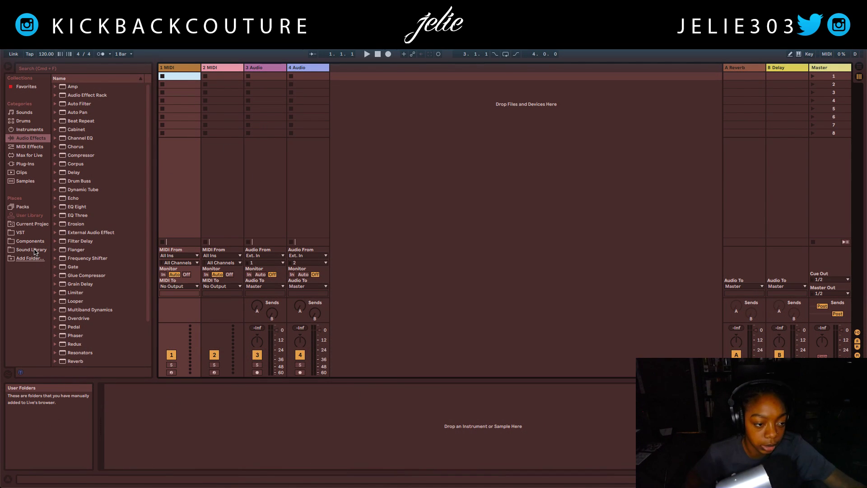
Step: Open the WAV folder of the "WRLD on Lo..." pack in Producers Grind's Loops x Midi folder within the Sound Library
left_click(36, 250)
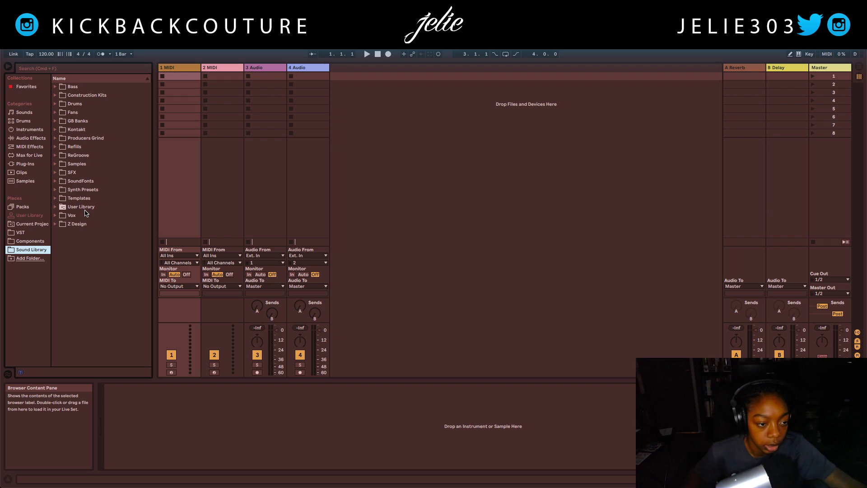
double_click(85, 139)
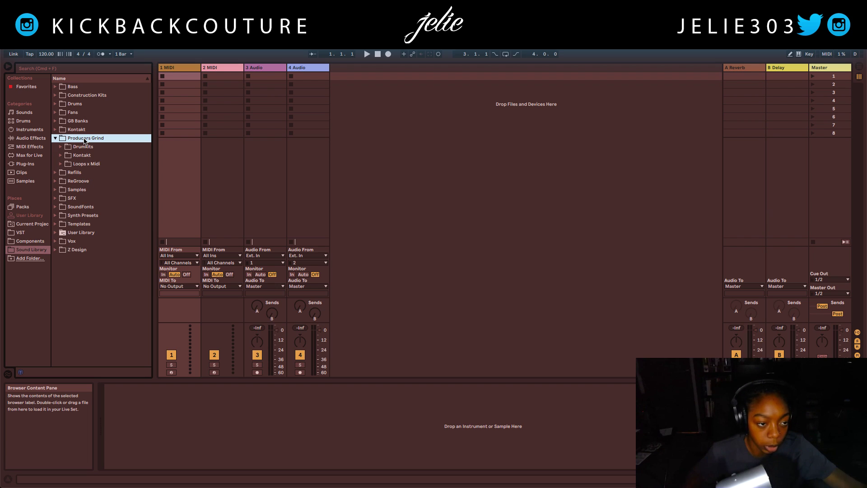
double_click(92, 166)
scroll(108, 226, "down", 10)
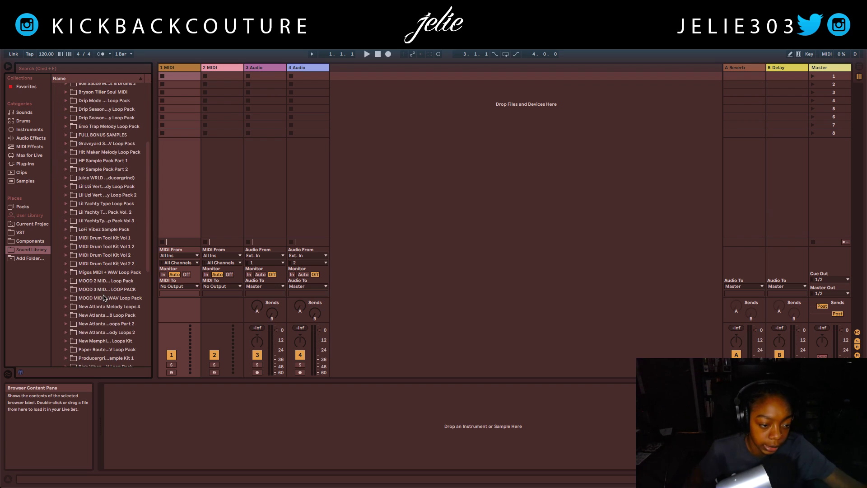
scroll(109, 256, "down", 4)
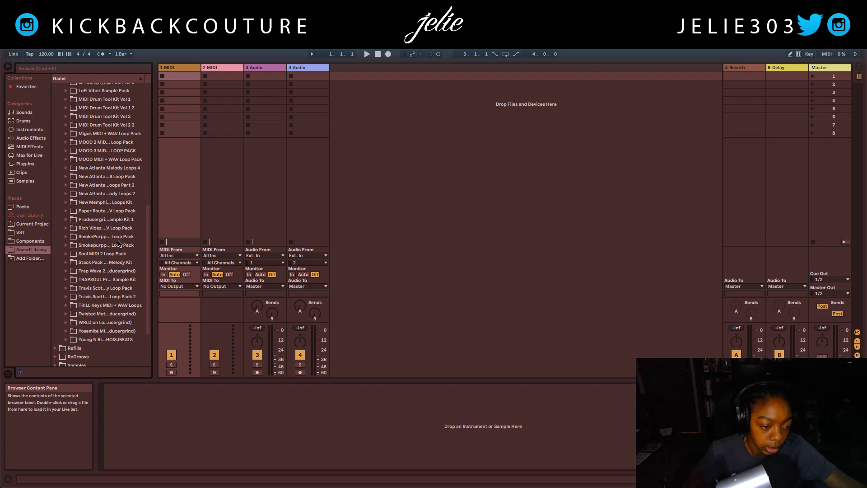
double_click(100, 322)
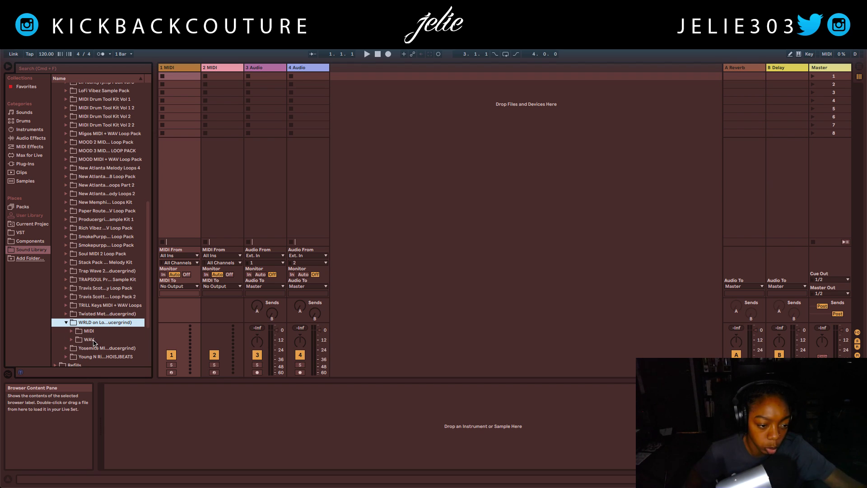
double_click(89, 340)
scroll(121, 289, "down", 5)
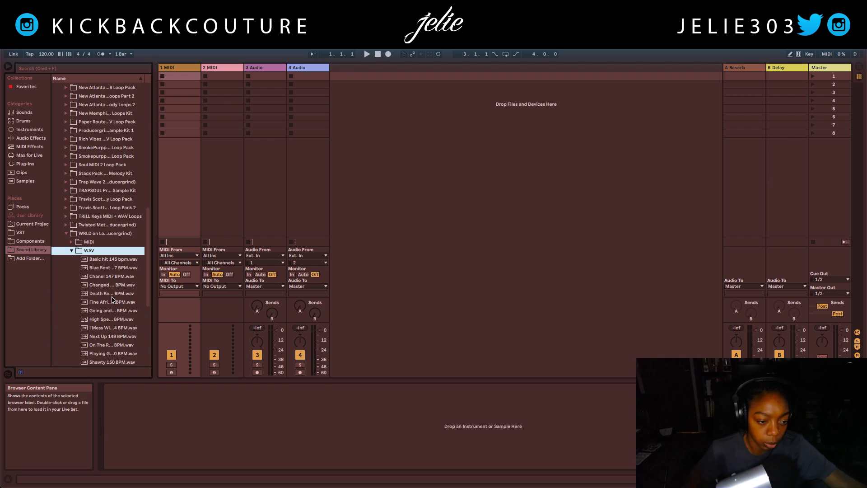
Step: Audition the Death Ke..., I Mess Wi..., Next Up 149 BPM and Slimey loops from the WAV folder
left_click(114, 294)
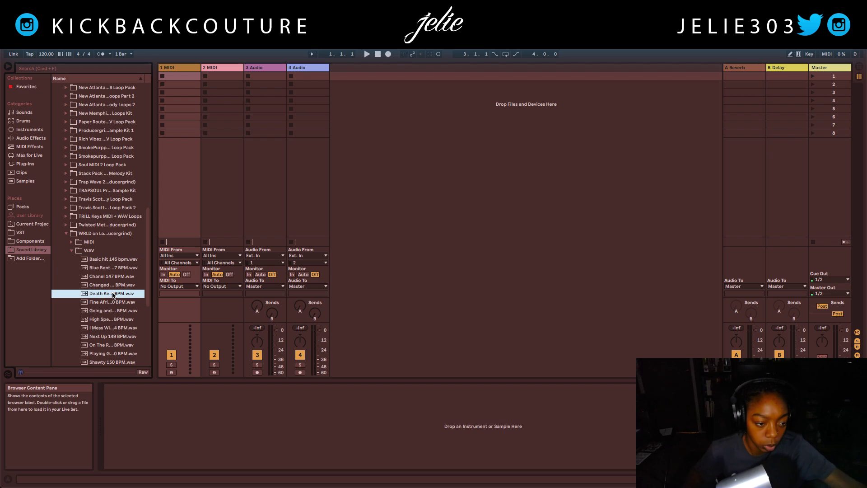
left_click(112, 328)
scroll(108, 329, "down", 2)
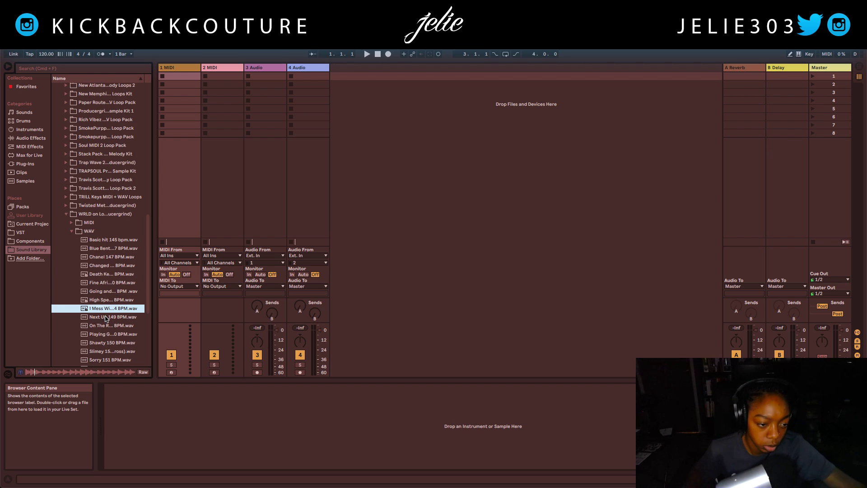
scroll(116, 346, "down", 2)
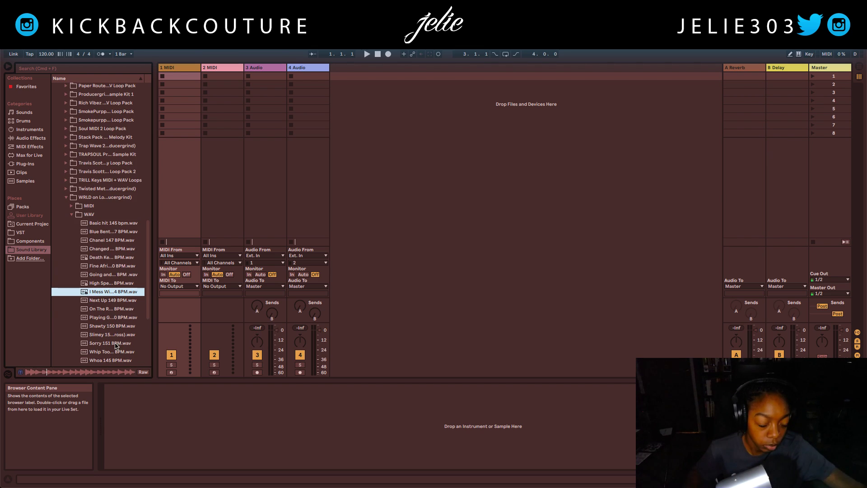
left_click(114, 301)
scroll(116, 310, "down", 2)
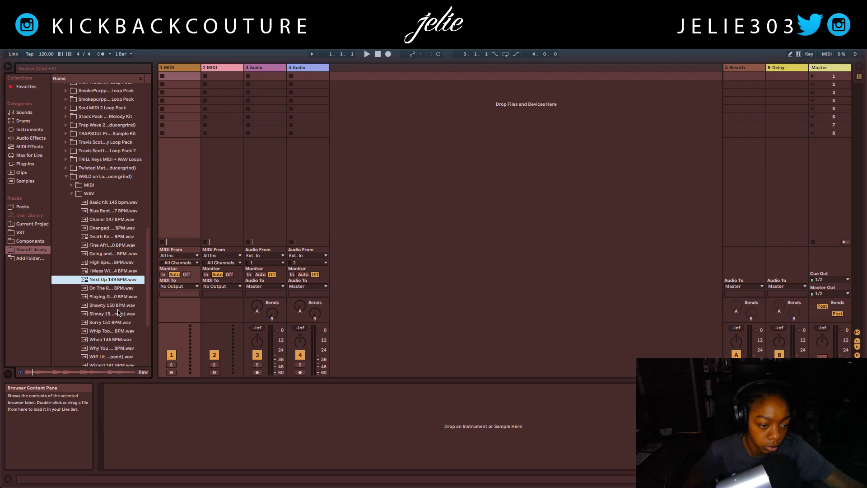
left_click(119, 314)
scroll(120, 309, "down", 2)
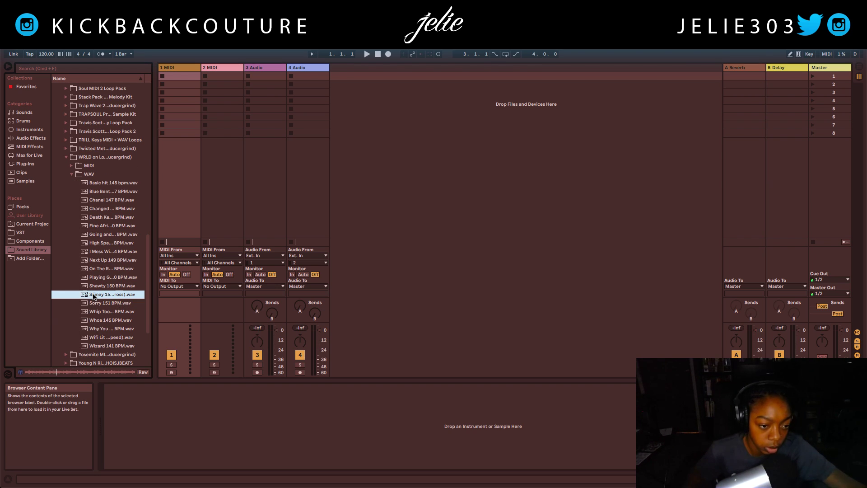
Step: Load the Slimey loop into the first clip slot of the 3 Audio track, show its sample view and play it
left_click_drag(93, 296, 273, 78)
double_click(271, 78)
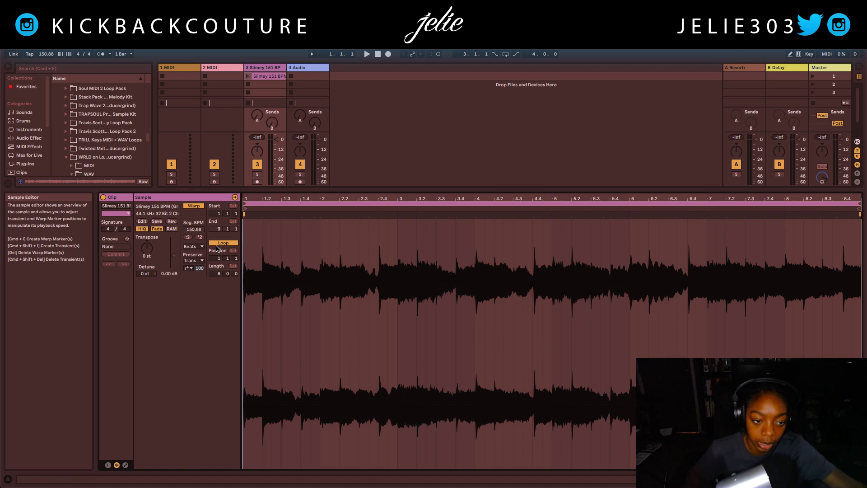
left_click(49, 54)
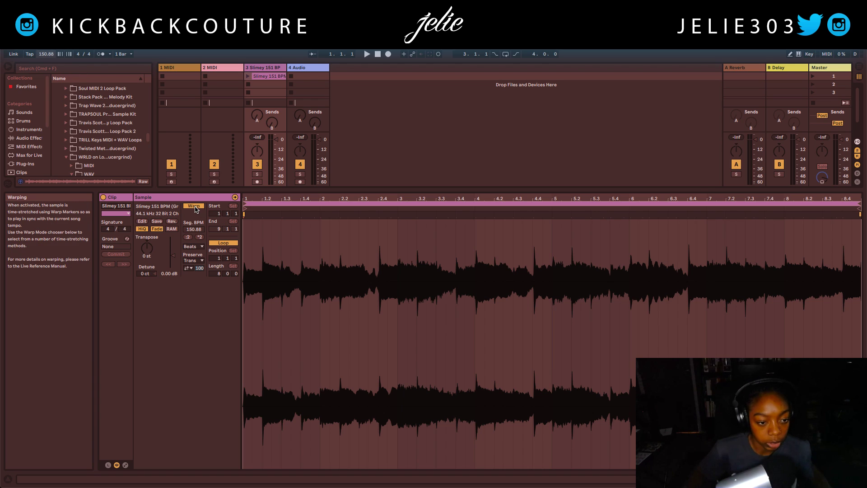
left_click(45, 54)
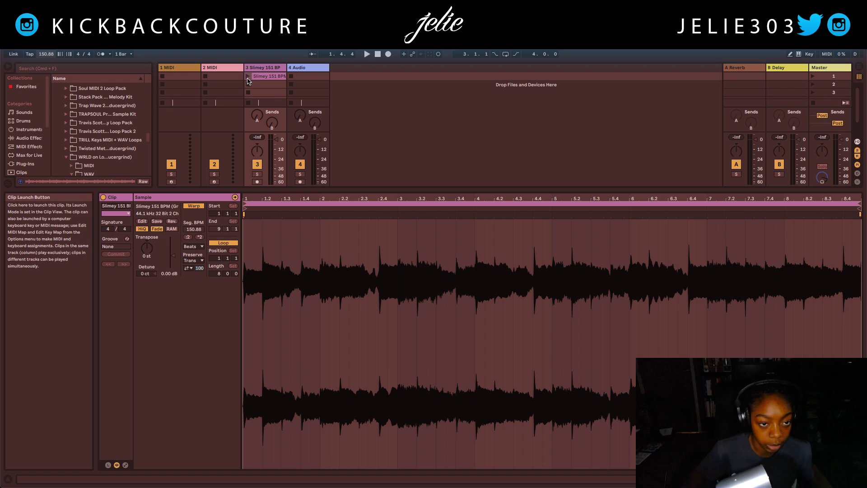
key("space")
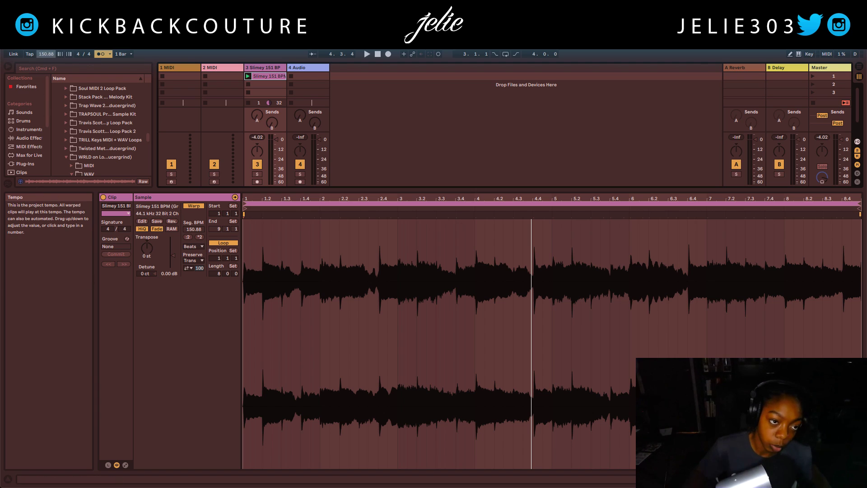
Step: Set the project tempo to 100 BPM and play the warped Slimey loop at that speed
type("137")
key("Return")
left_click_drag(49, 57, 49, 57)
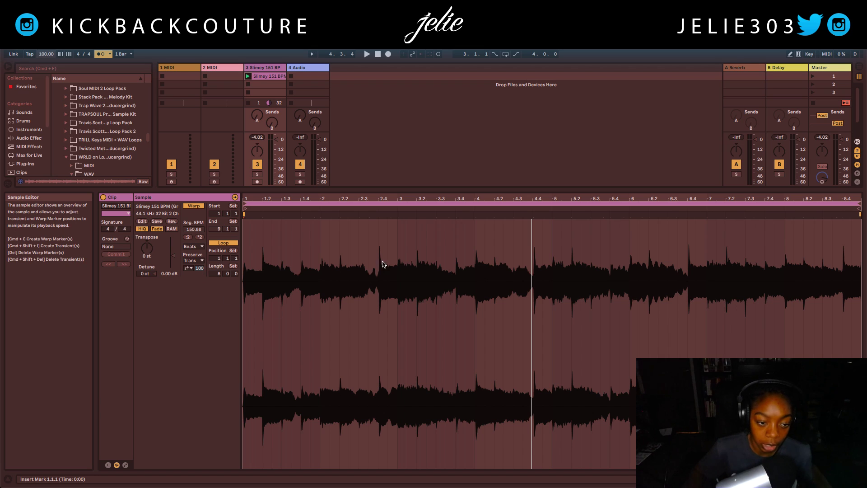
key("space")
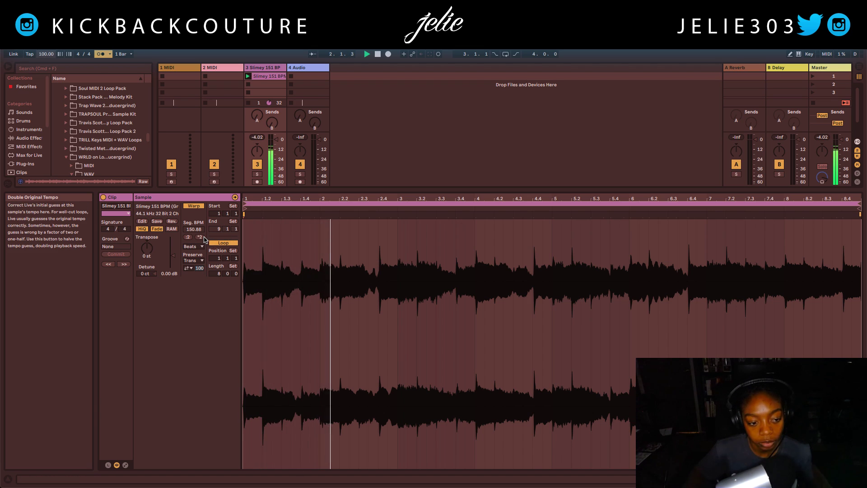
key("space")
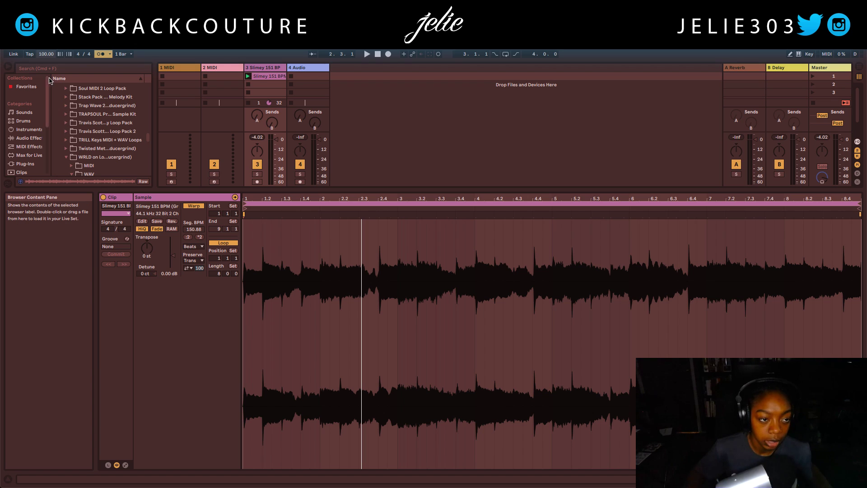
left_click(200, 238)
left_click(187, 237)
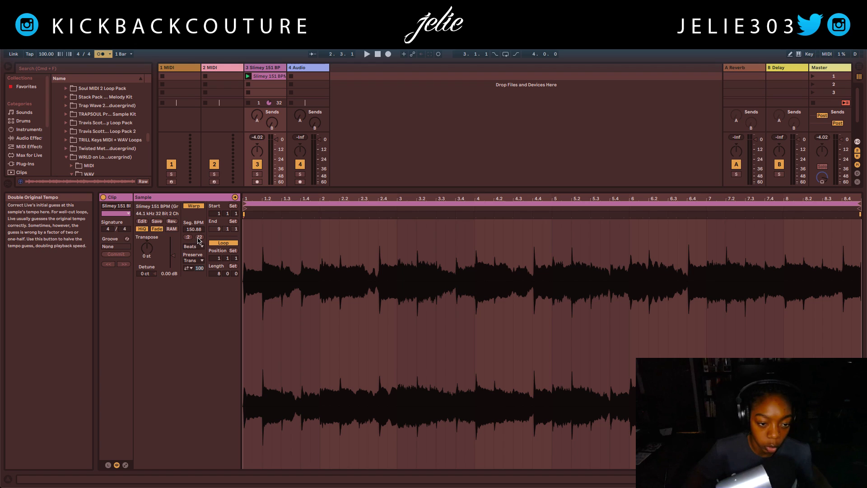
Step: While the loop plays, change the project tempo to 128, 140, 151, 149 and finally 151 BPM, and stop playback
key("space")
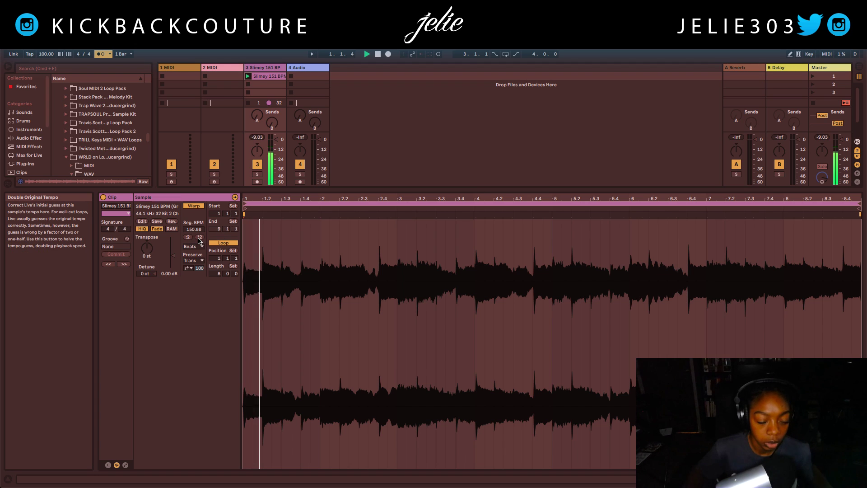
left_click(46, 54)
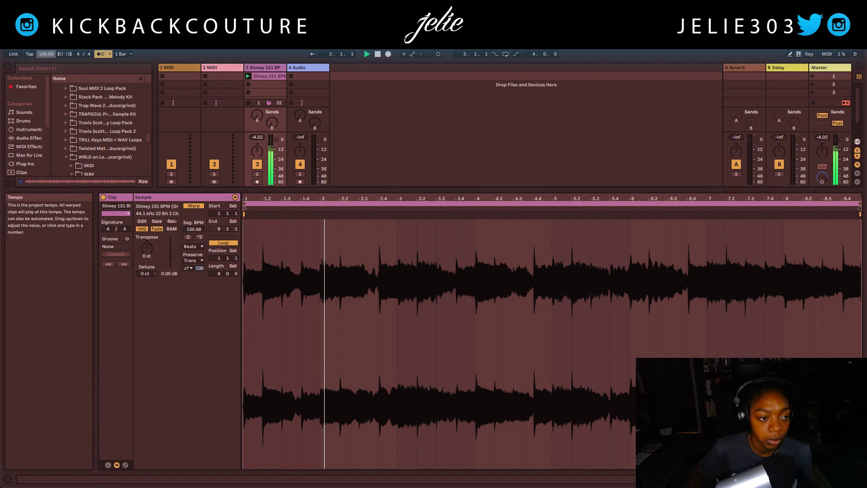
type("128")
key("Return")
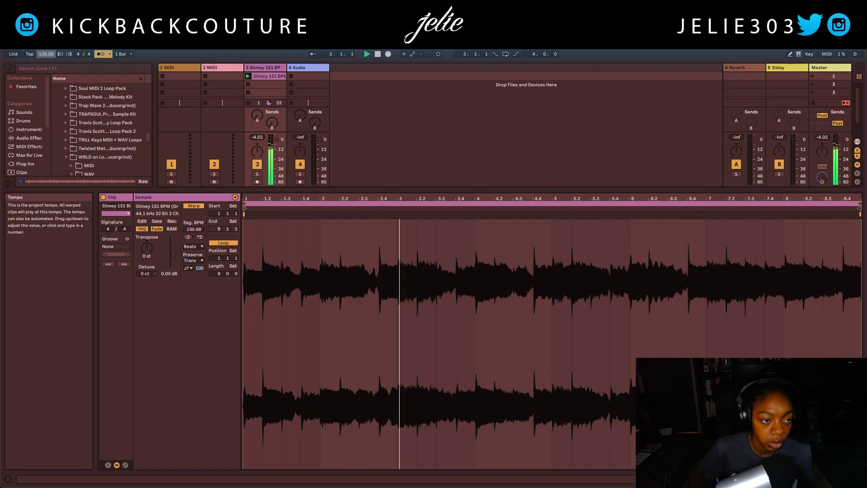
type("140")
key("Return")
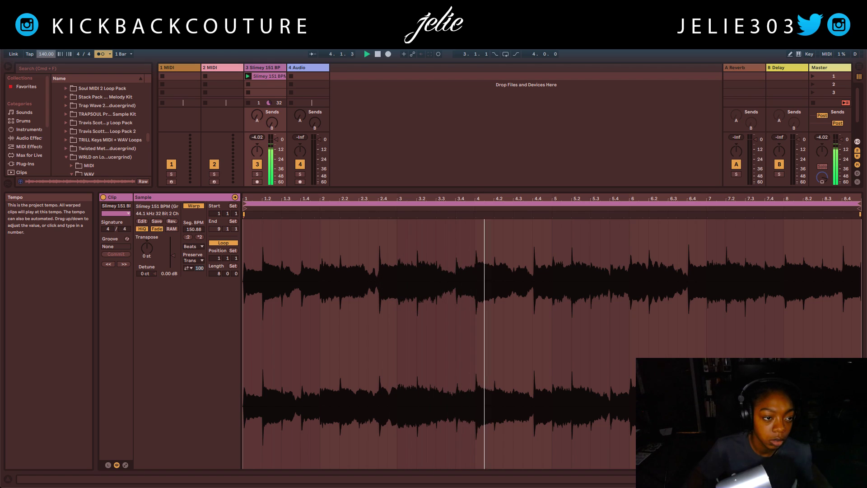
type("151")
key("Return")
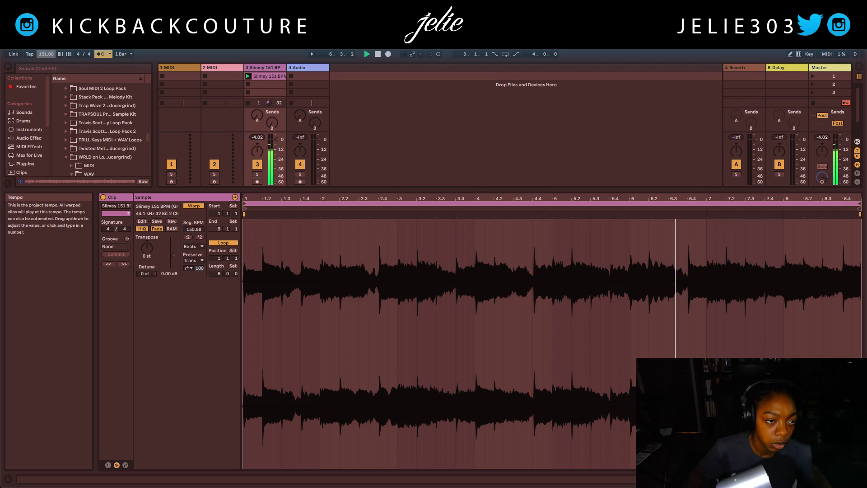
type("149")
key("Return")
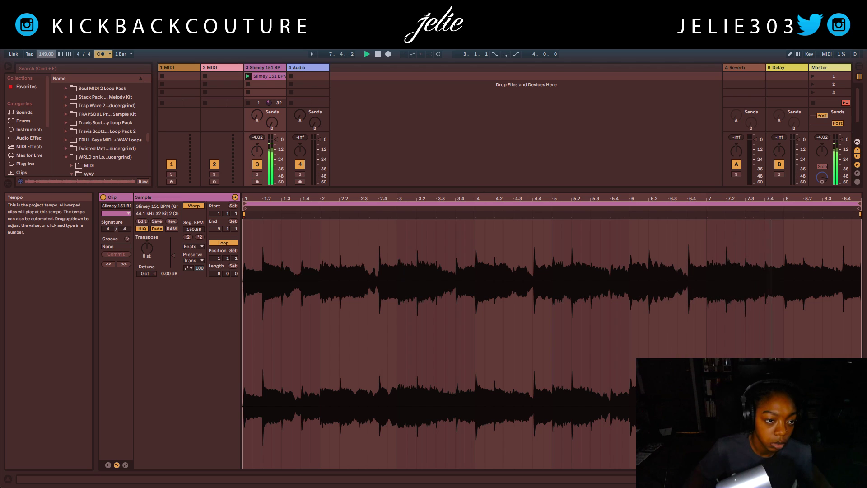
type("151")
key("Return")
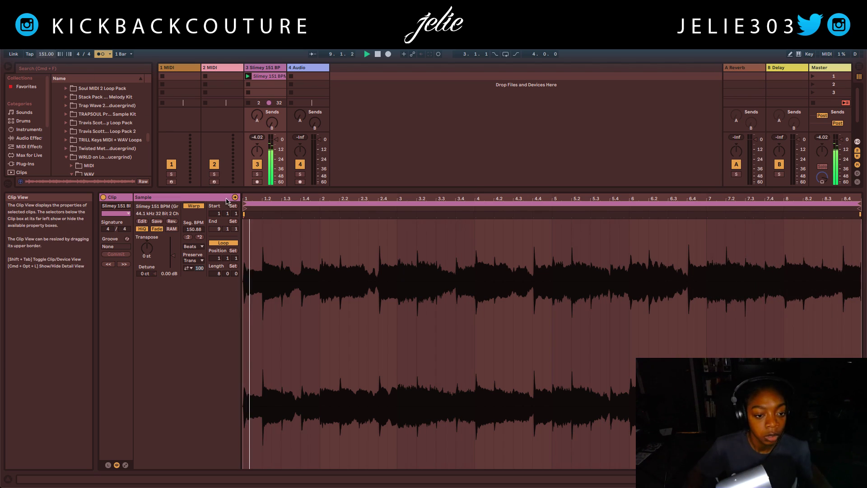
key("space")
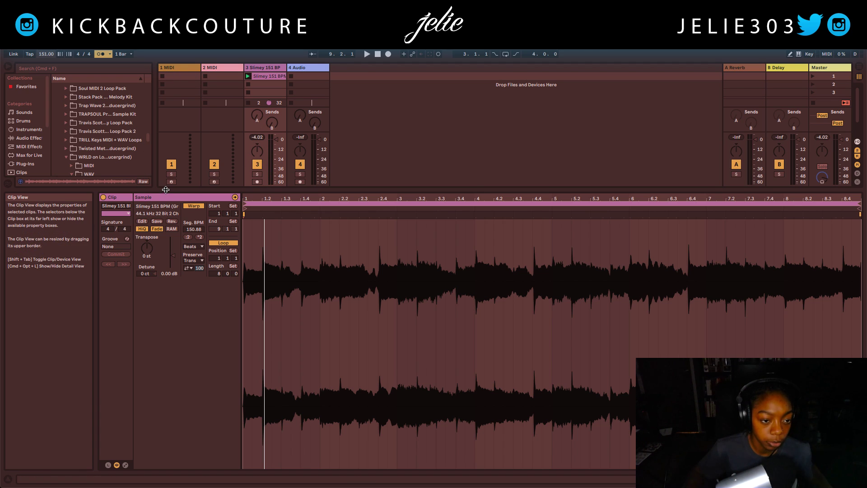
Step: Enlarge the browser, collapse the Loops x Midi folder and open the 808s folder of the first Drum Sauce kit in Drumkits
left_click_drag(151, 191, 150, 380)
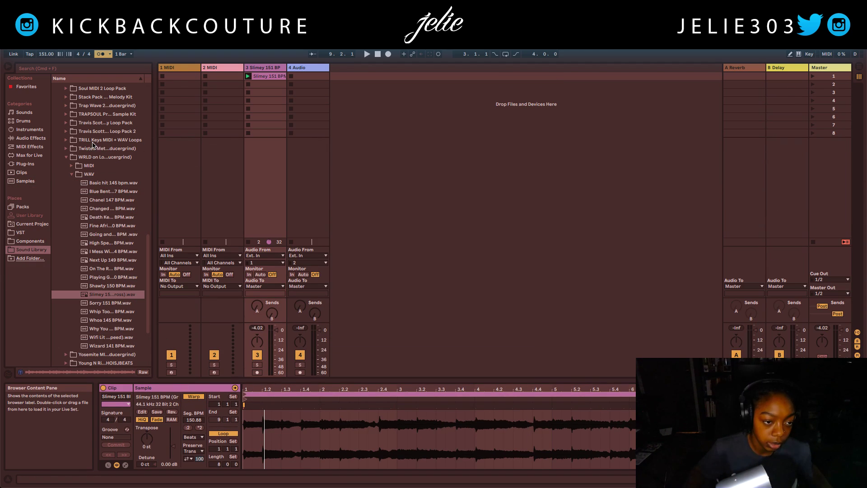
left_click(71, 174)
scroll(71, 172, "up", 10)
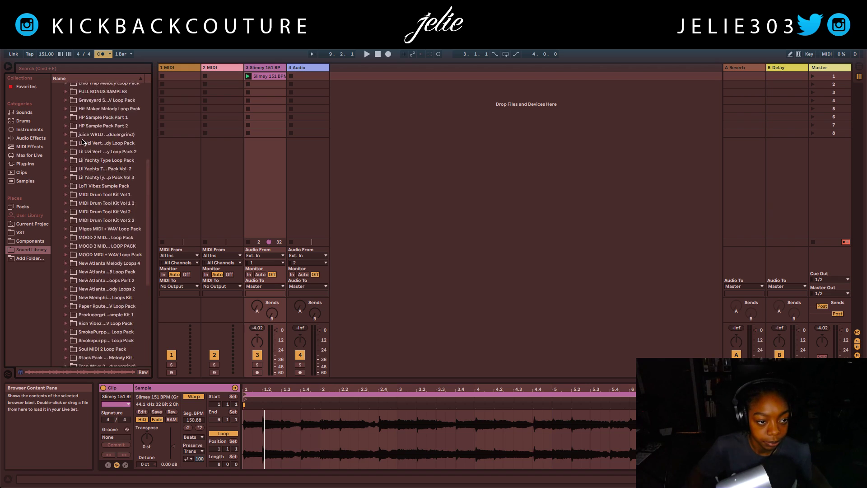
left_click(60, 158)
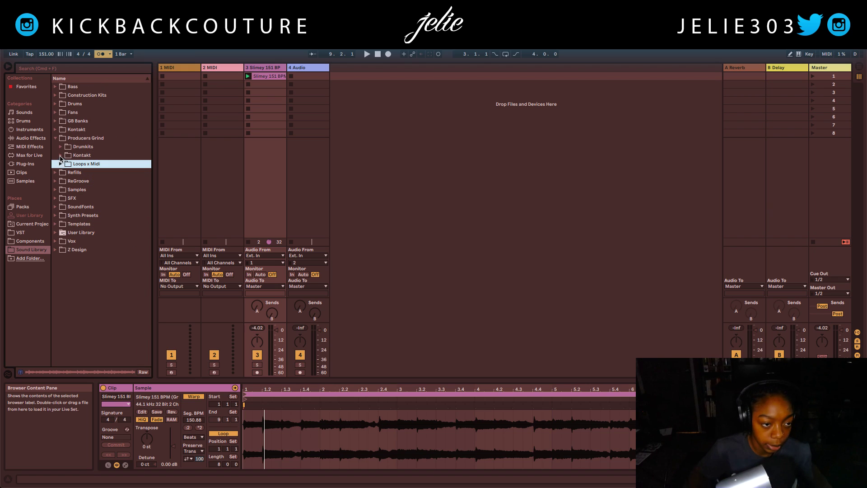
left_click(60, 148)
left_click(109, 182)
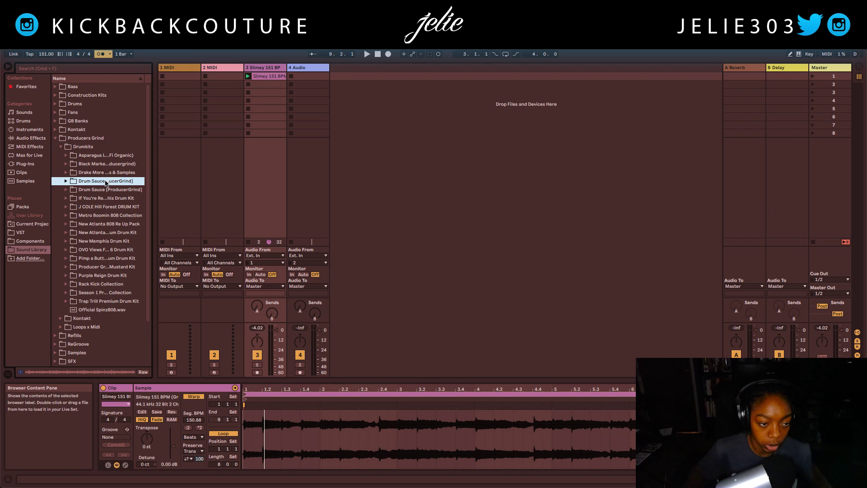
double_click(110, 183)
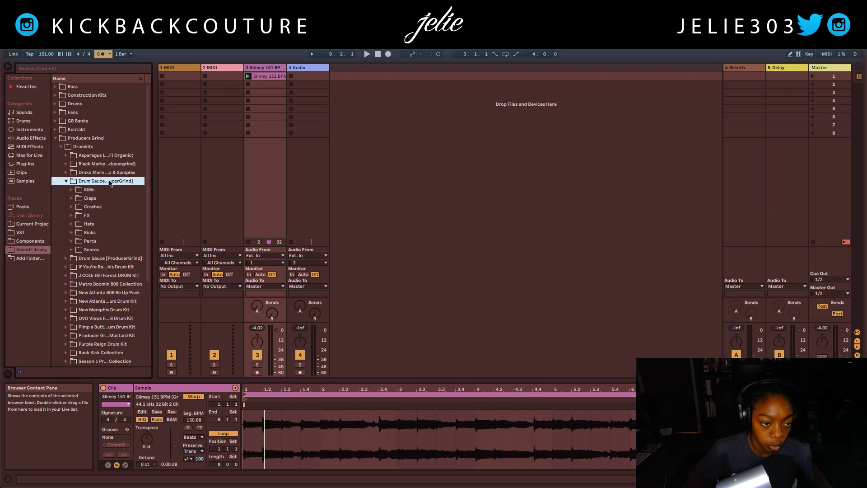
double_click(94, 191)
Step: Audition 808 1.wav and 808 2.wav, ending on 808 1.wav
left_click(110, 202)
left_click(109, 209)
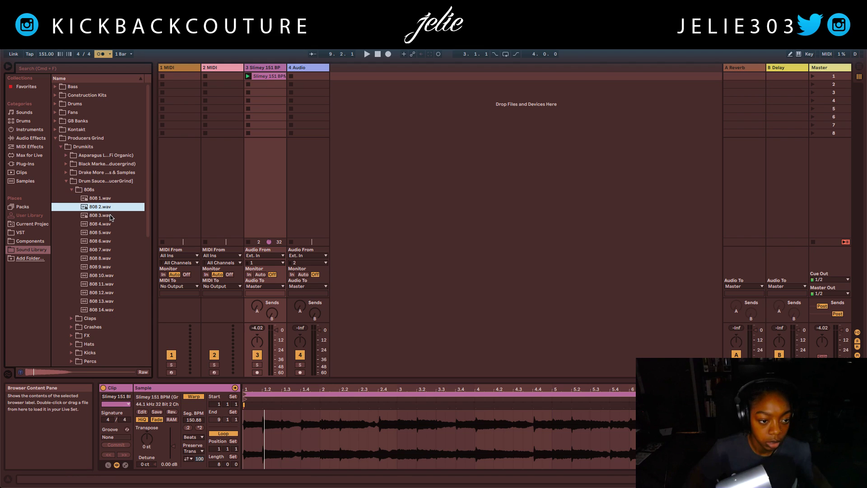
key("Up")
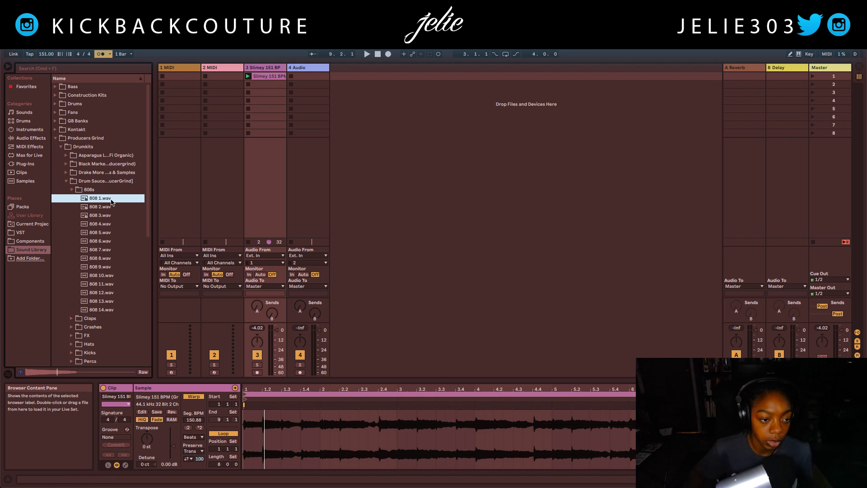
Step: Load 808 1.wav onto the first MIDI track and add the Tuner audio effect behind it
left_click(179, 68)
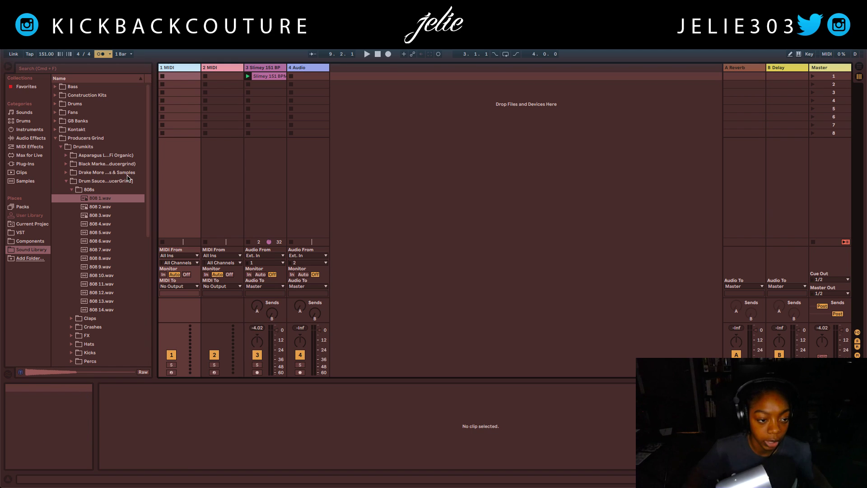
double_click(114, 198)
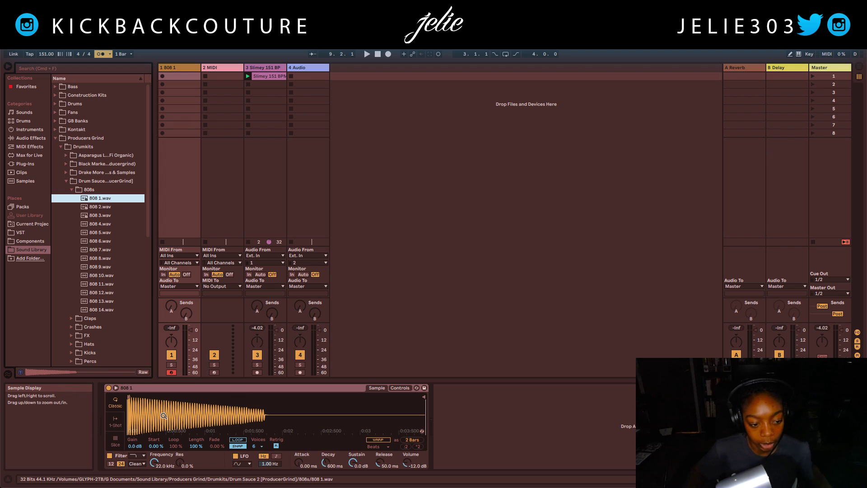
left_click(31, 138)
double_click(84, 336)
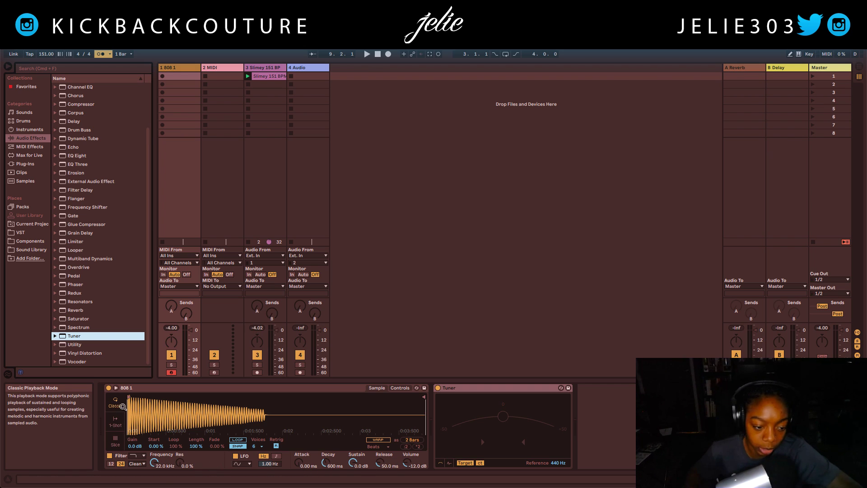
Step: In the 808's controls, try transposing the sample to -14 st and return the transpose to 0 st
left_click(399, 388)
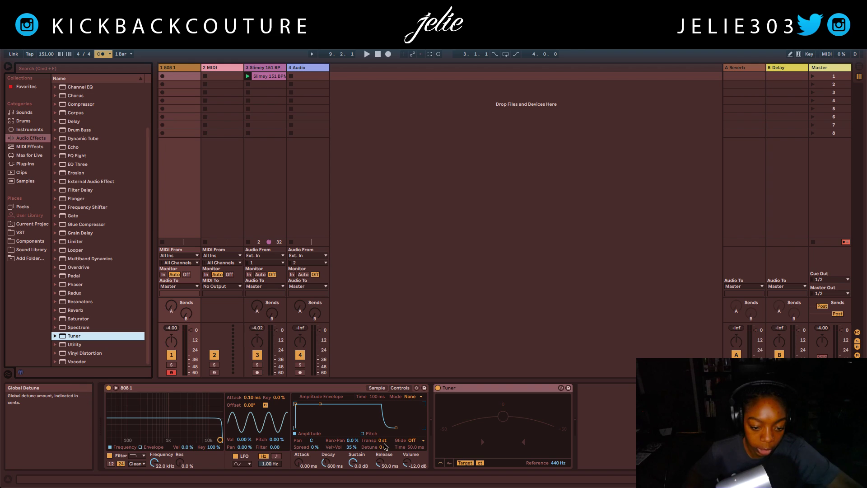
left_click_drag(381, 442, 381, 479)
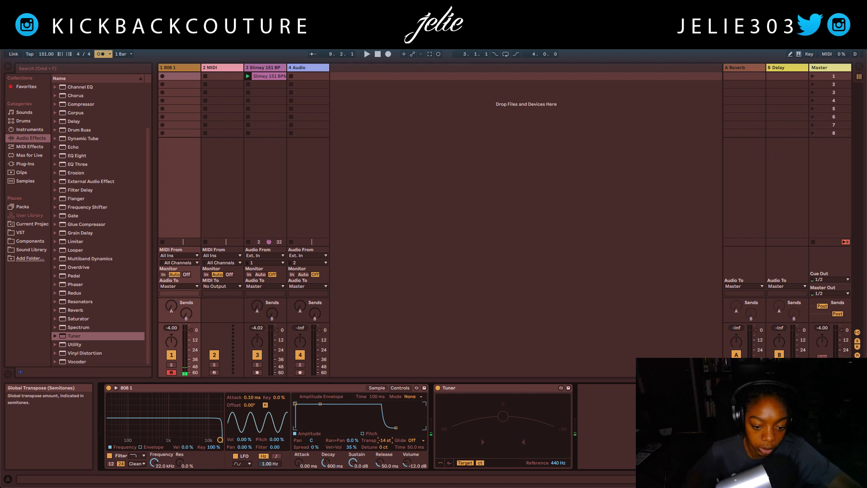
mouse_move(384, 441)
left_mouse_down()
mouse_move(388, 447)
mouse_move(385, 427)
mouse_move(385, 443)
left_mouse_up()
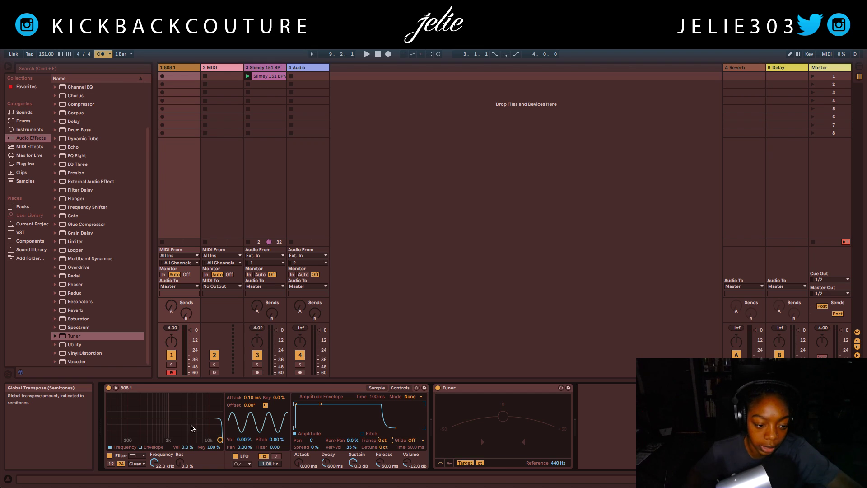
Step: Set the 808's playback mode to 1-Shot after comparing it with Classic, and create an empty MIDI clip in its track's first slot
left_click(374, 388)
left_click(118, 430)
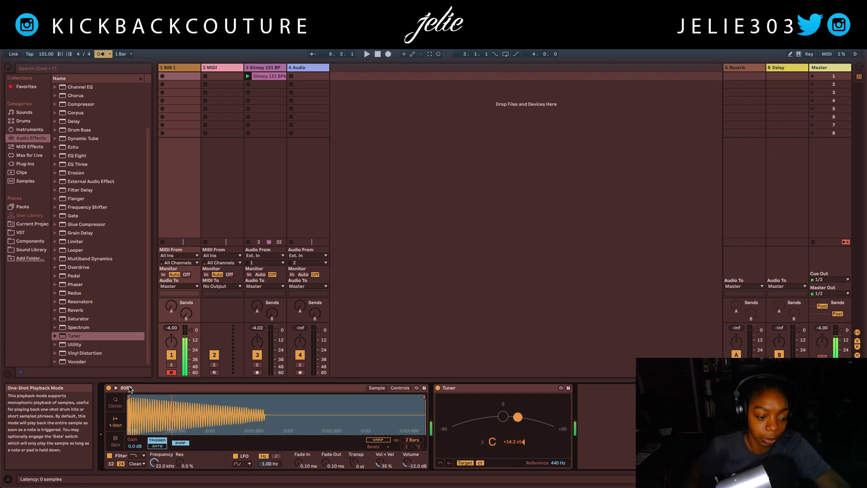
left_click(116, 406)
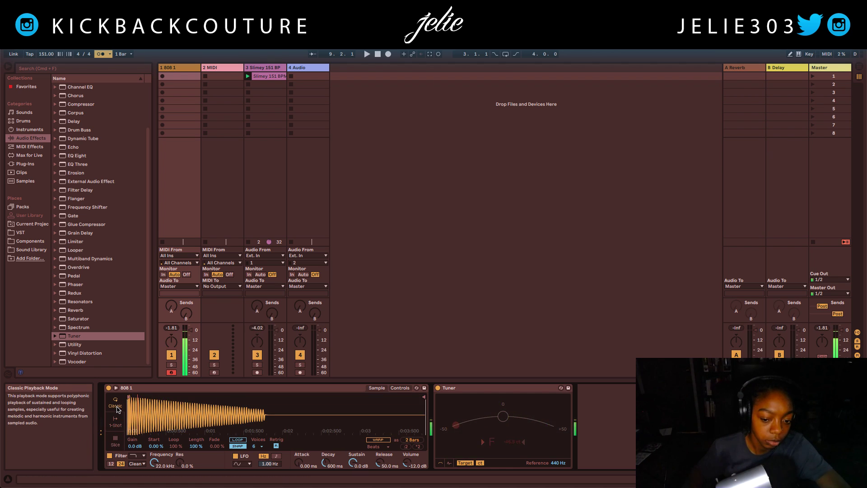
left_click(120, 427)
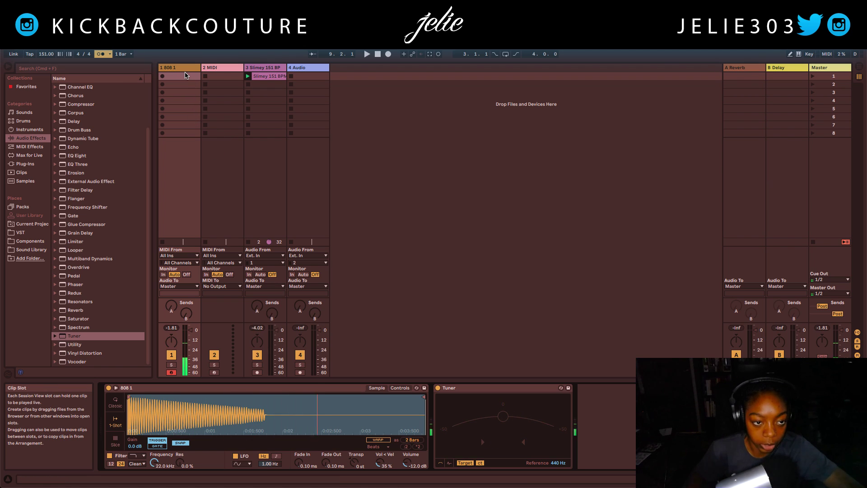
double_click(187, 79)
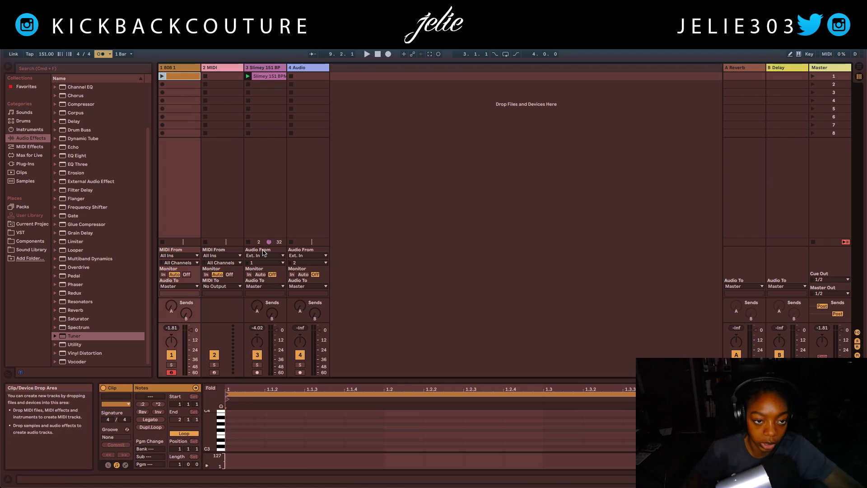
Step: Add a Tuner to the Slimey loop track, play the loop through it, stop playback and return to the 808 track
left_click(270, 68)
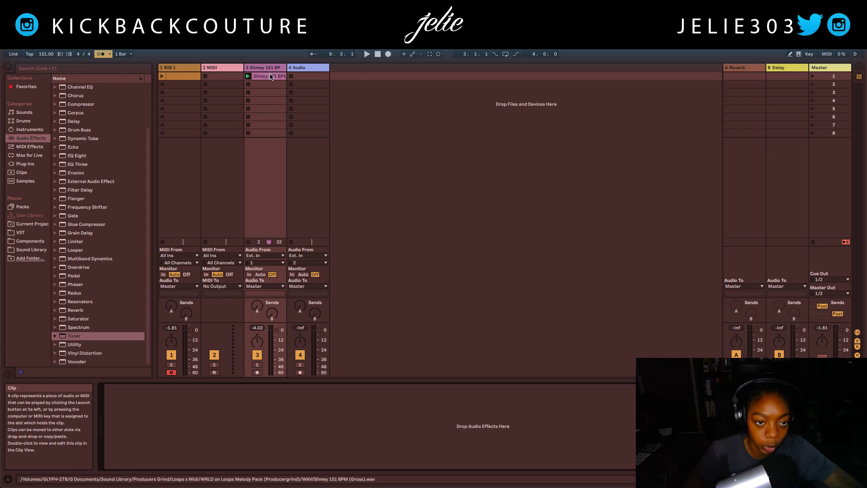
double_click(75, 337)
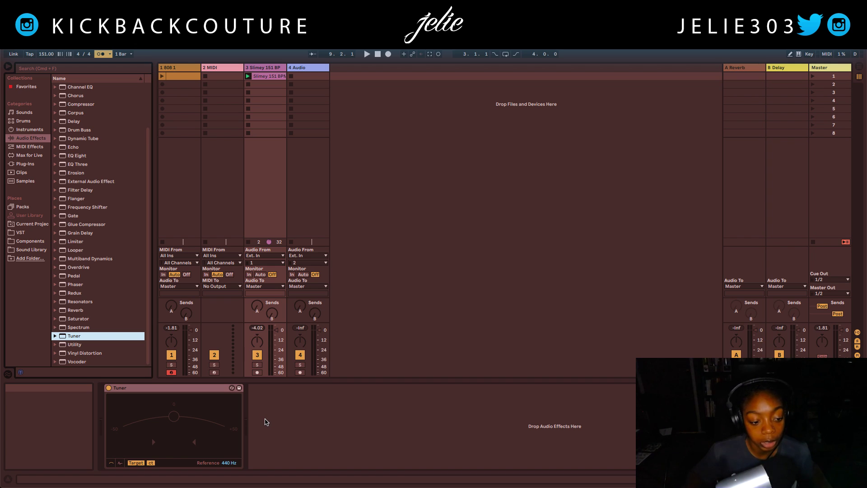
key("space")
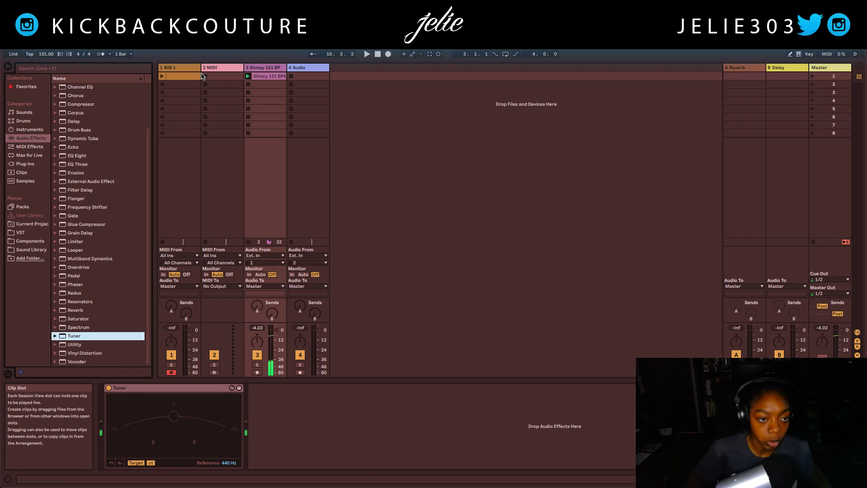
left_click(180, 76)
key("space")
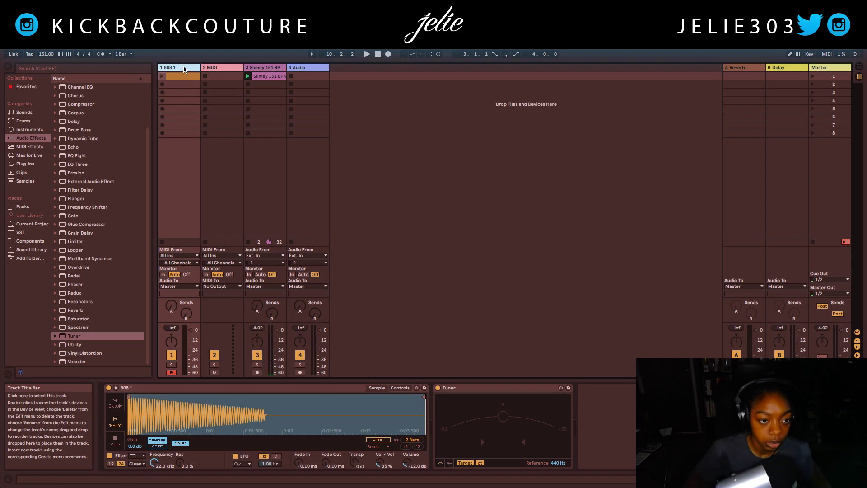
Step: Open the 808 track's MIDI clip in an enlarged note editor and turn on note preview
double_click(197, 78)
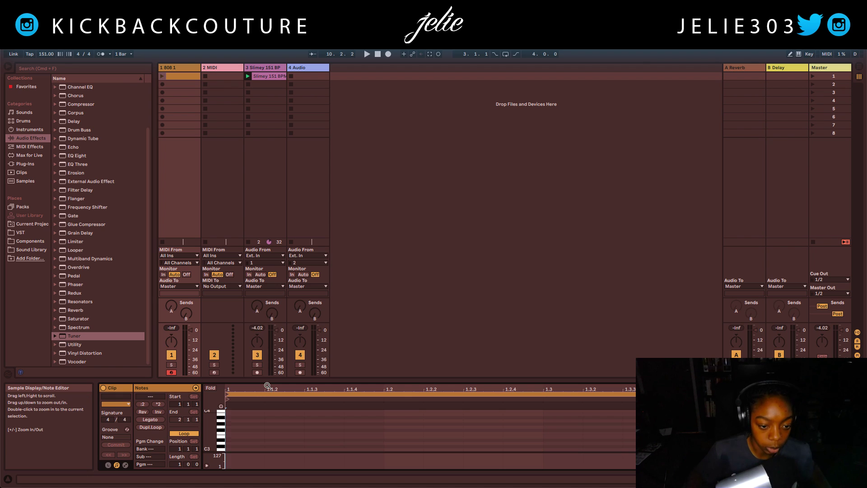
left_click_drag(269, 382, 259, 206)
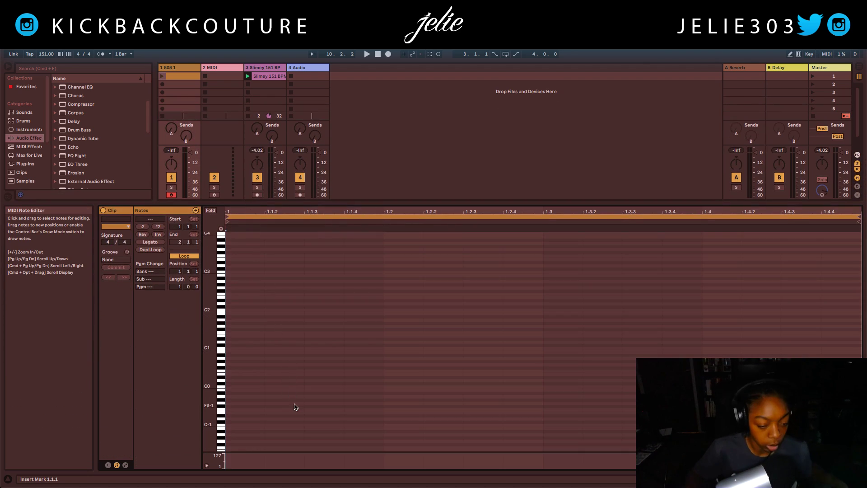
scroll(296, 407, "up", 3)
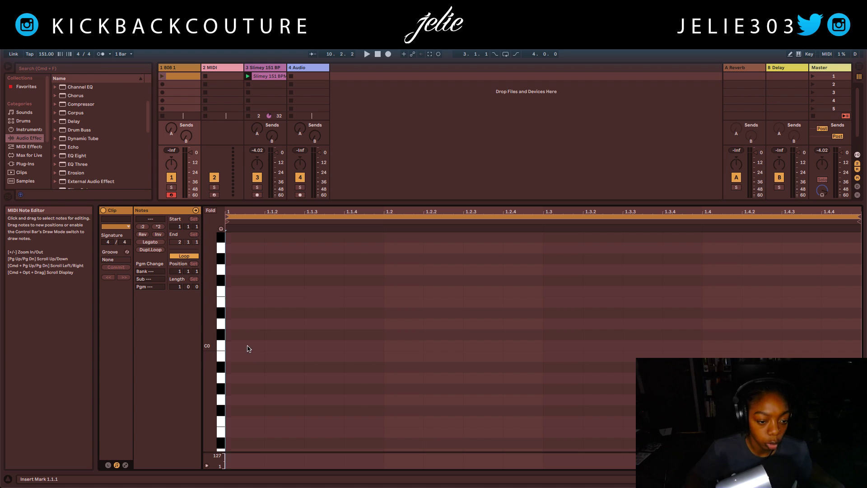
left_click(222, 229)
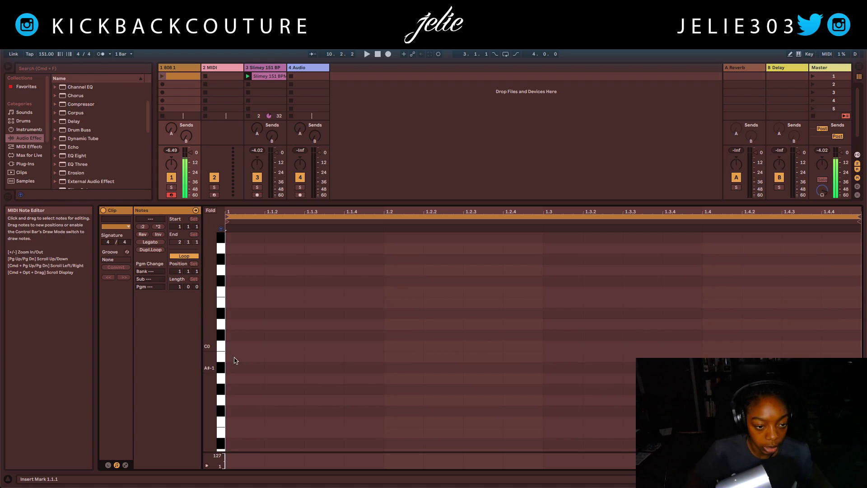
Step: Audition the 808's F notes on the piano roll across the octaves from F0 up to F3
scroll(230, 344, "up", 4)
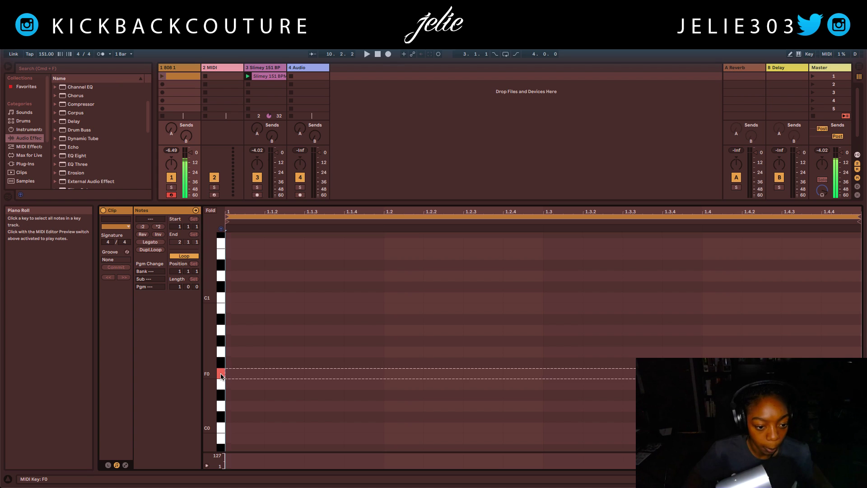
scroll(224, 375, "up", 2)
left_click(222, 283)
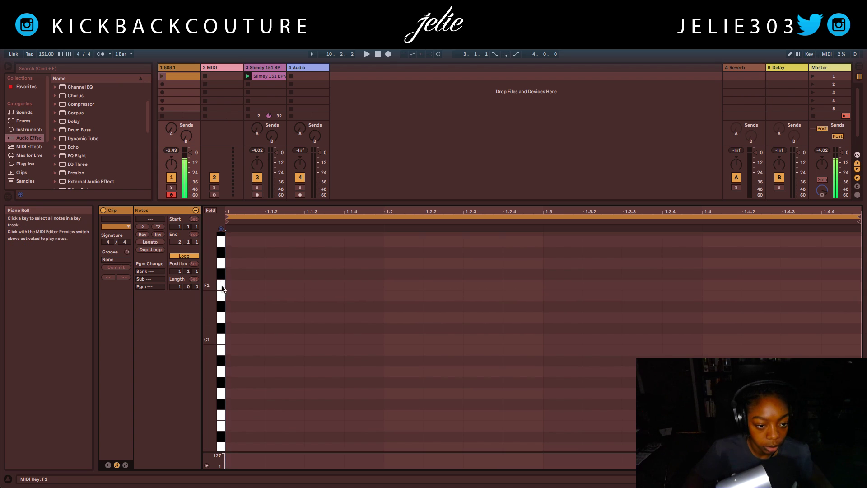
scroll(221, 283, "up", 4)
scroll(219, 283, "up", 3)
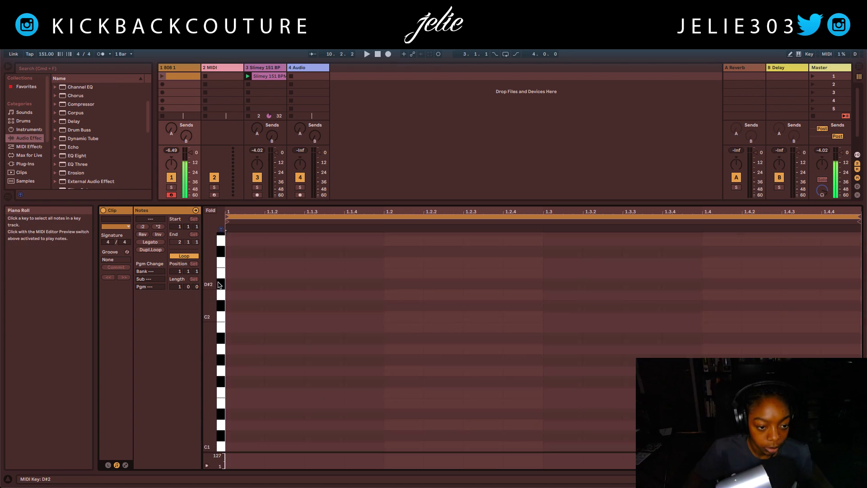
left_click(221, 298)
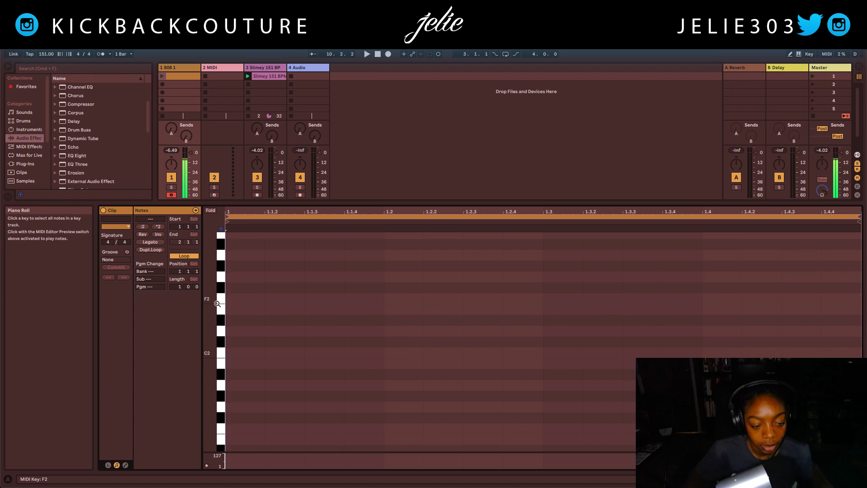
left_click(221, 429)
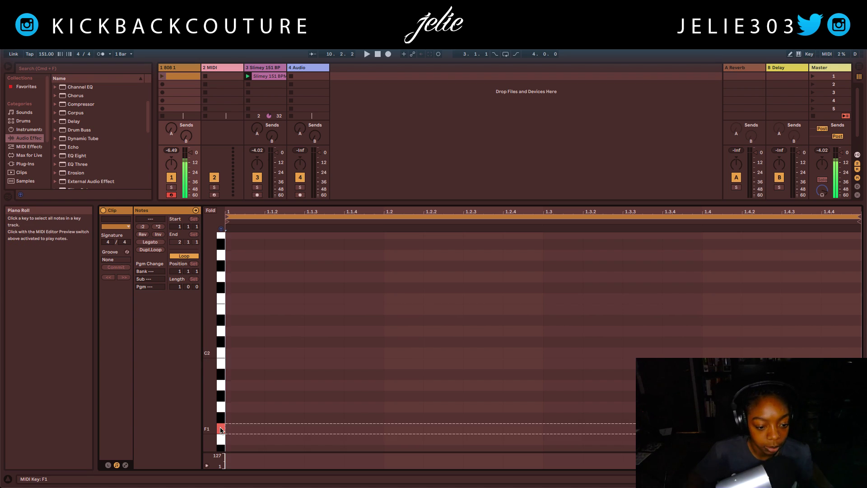
left_click(221, 298)
scroll(226, 312, "up", 2)
scroll(226, 311, "up", 5)
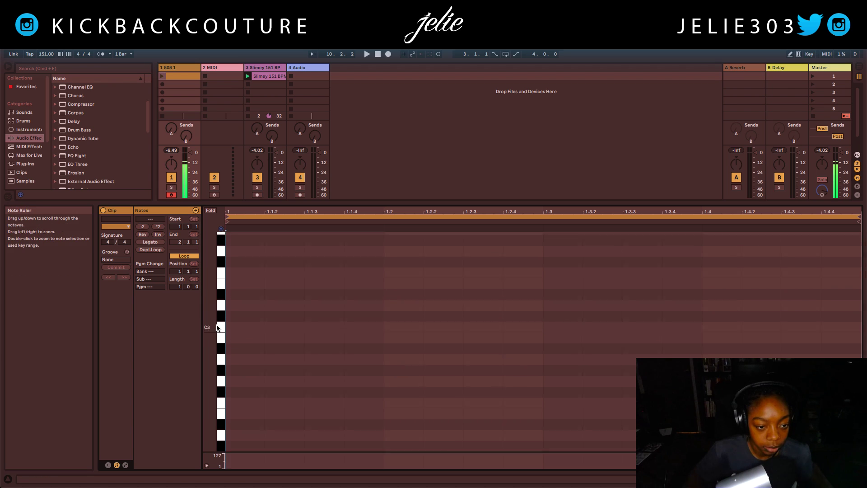
left_click(221, 288)
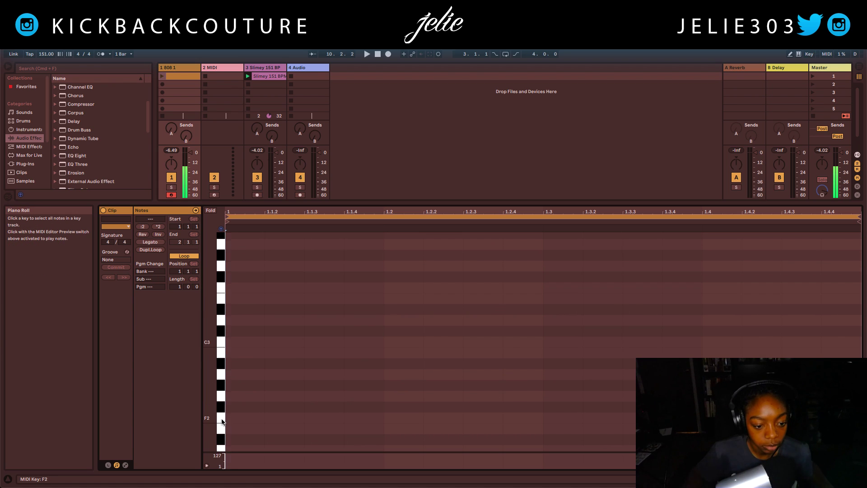
Step: Add an F3 note at the clip's start, extend it to 1.2, and launch the 808 clip alongside the loop
double_click(231, 287)
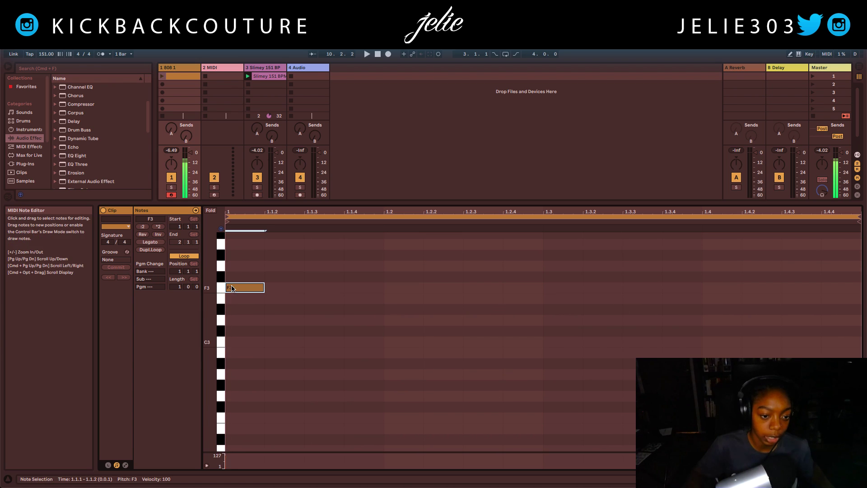
left_click_drag(264, 288, 383, 287)
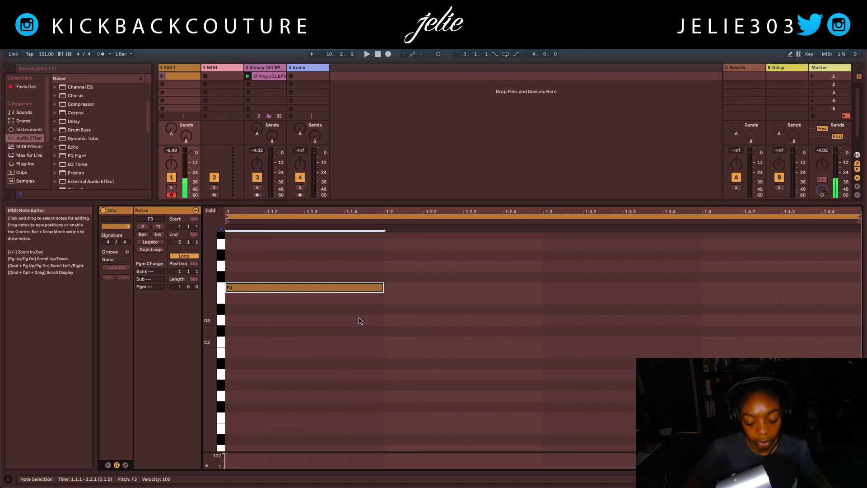
left_click(162, 77)
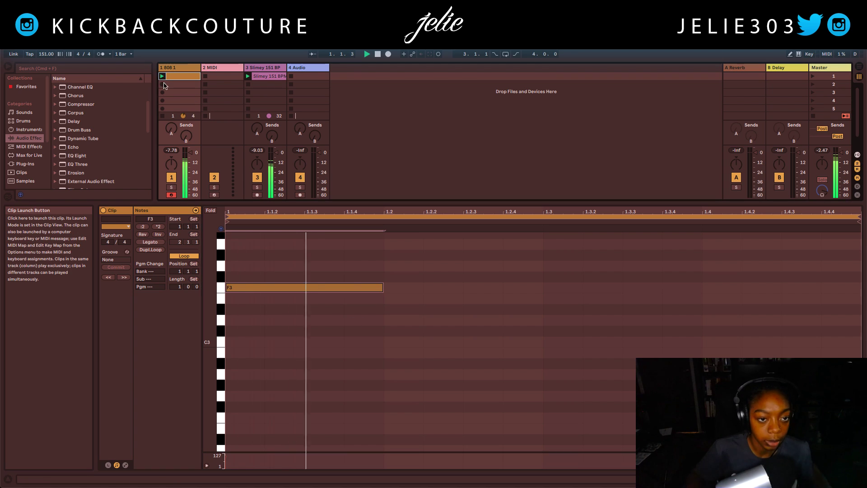
Step: Set the 808 clip's loop length to 4 bars and play it with the melody loop past bar 2
scroll(329, 368, "up", 5)
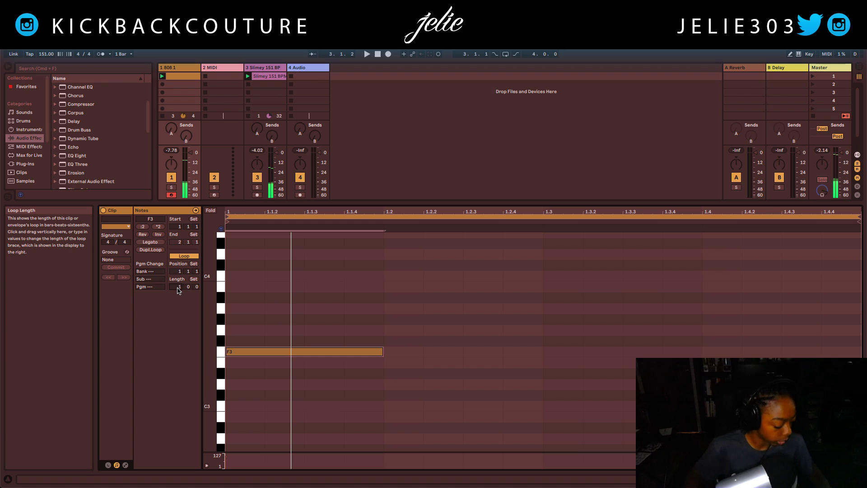
left_click_drag(180, 289, 180, 278)
scroll(316, 361, "up", 3)
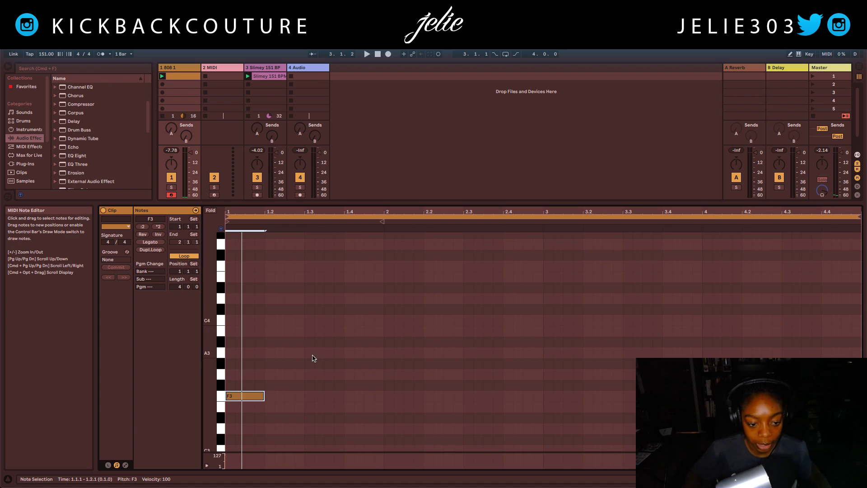
left_click(285, 384)
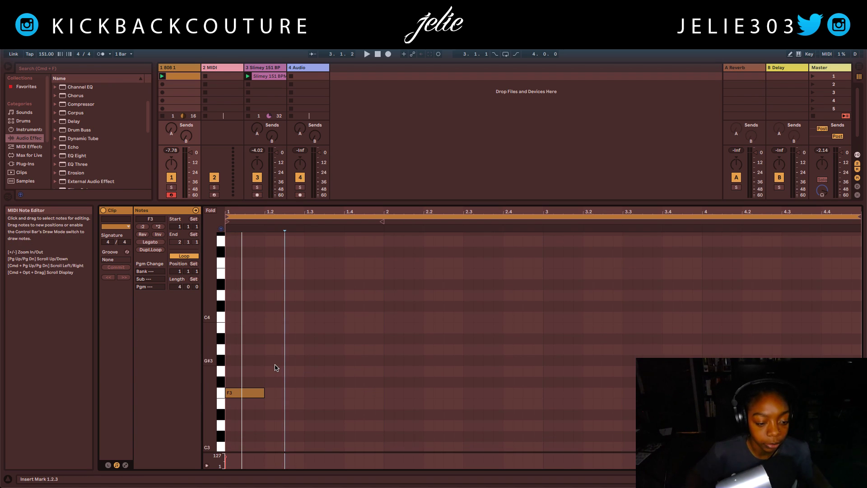
key("space")
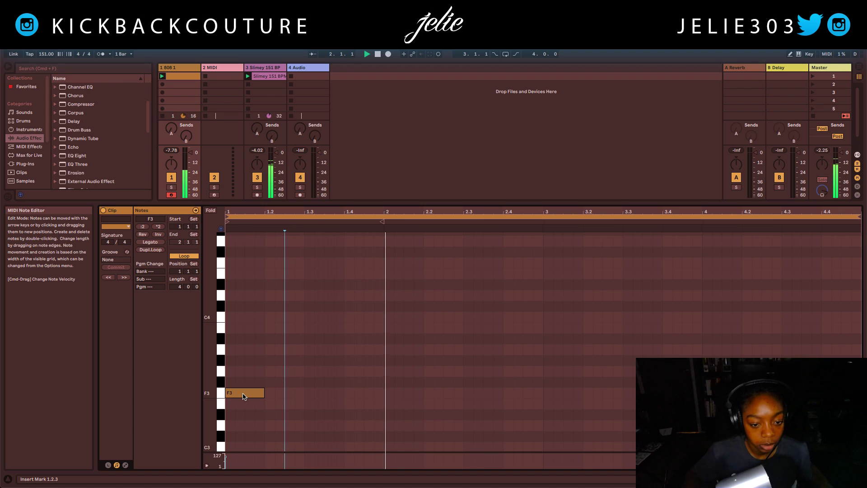
key("space")
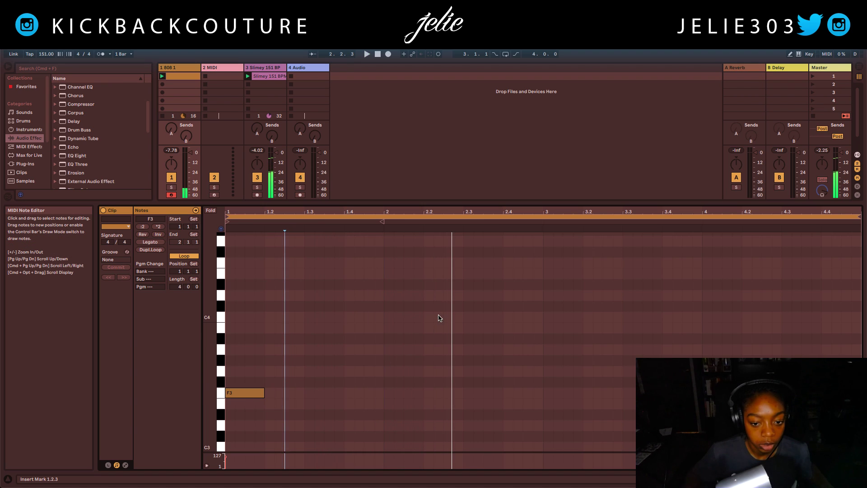
Step: Add a second note from 2.3.1 to 2.3.3 in the 808 clip and move it down to C3
double_click(471, 308)
left_click_drag(473, 306, 482, 306)
scroll(497, 359, "down", 2)
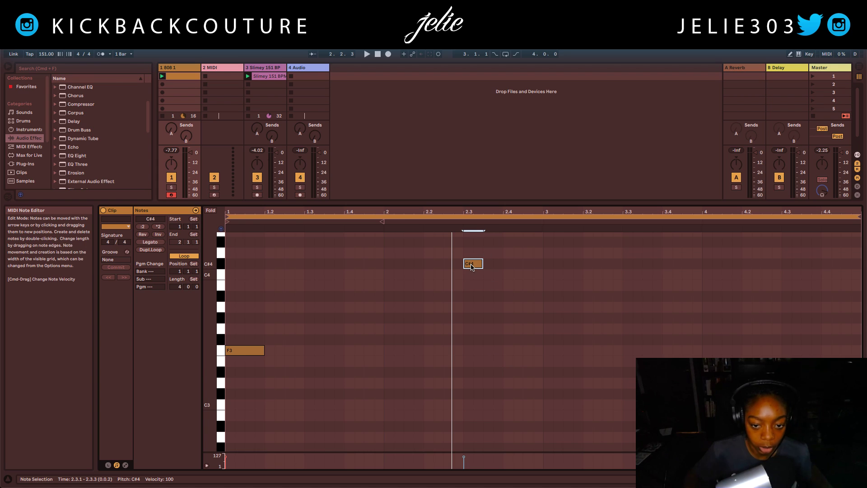
left_click_drag(470, 264, 470, 405)
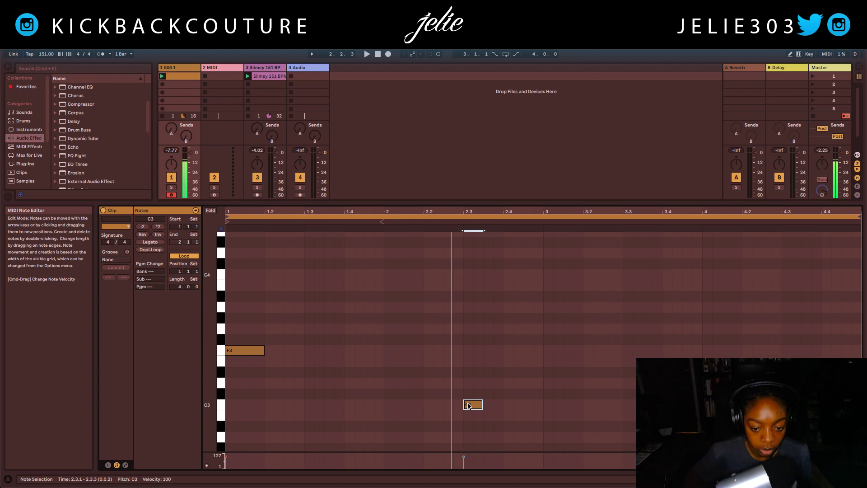
Step: Play the clip to about 2.4.1, then copy the C3 note and place the copy on C#3 at 2.4.1
key("space")
scroll(451, 347, "down", 1)
scroll(415, 339, "down", 1)
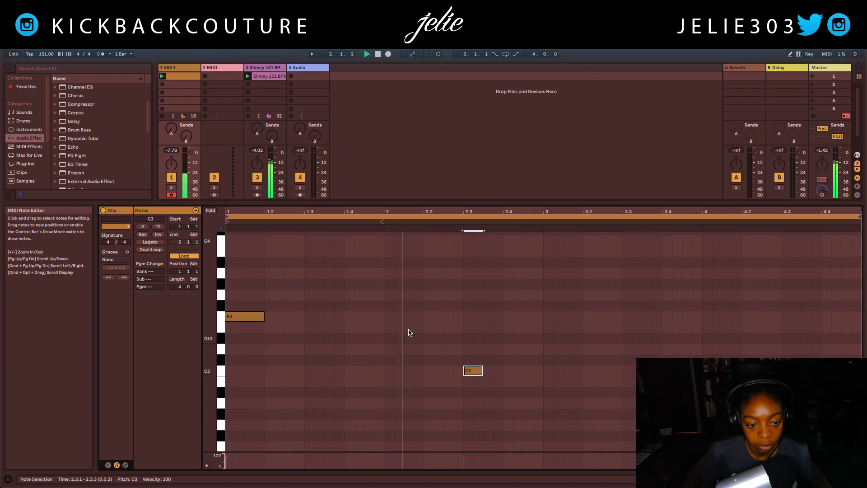
key("space")
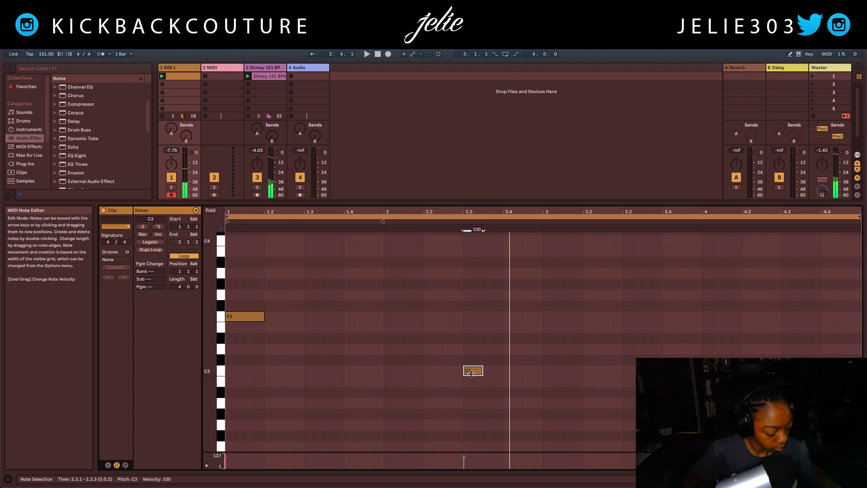
left_click_drag(471, 372, 517, 366)
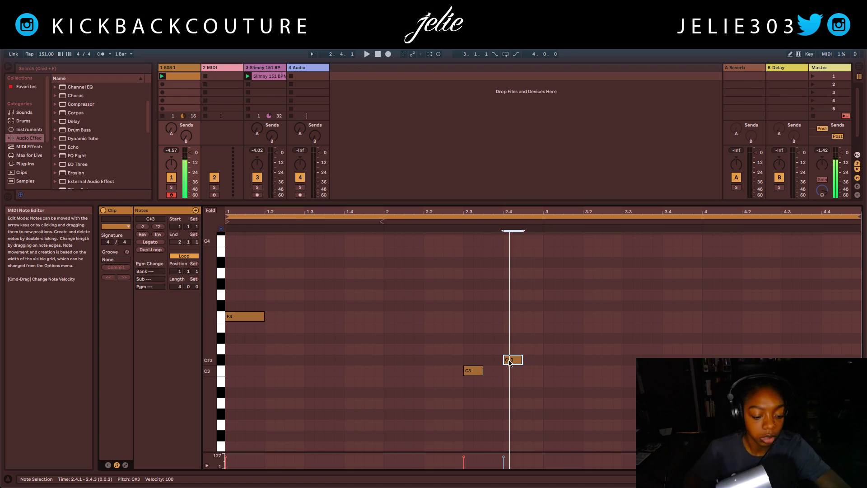
Step: Try drawing F3 notes from the start of bar 3 in Draw Mode, and undo them along with the copied note's move
key("b")
key("space")
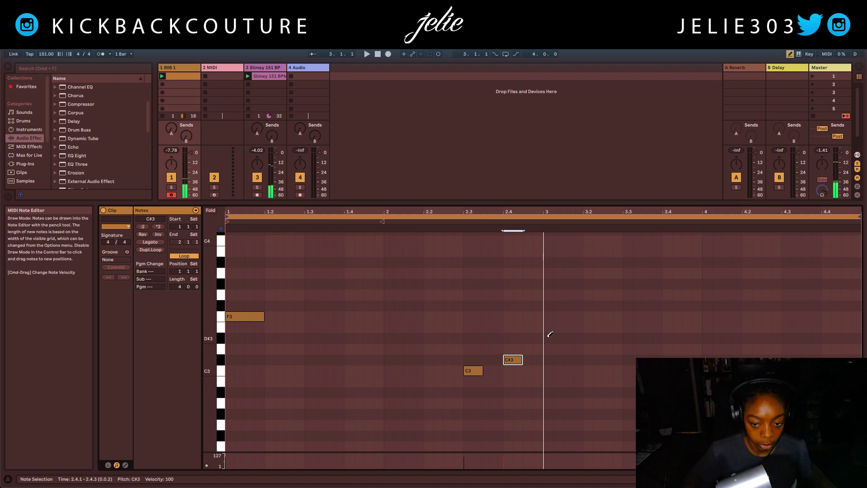
left_click_drag(548, 316, 579, 315)
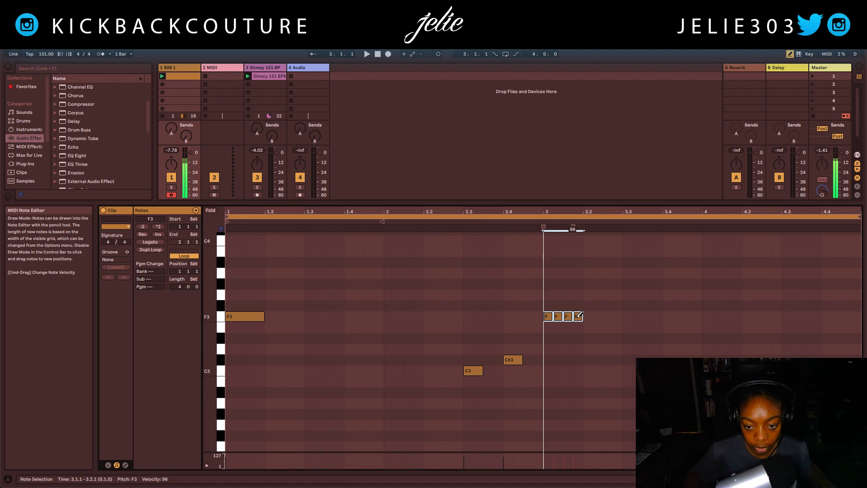
key("super+z")
key("super+z")
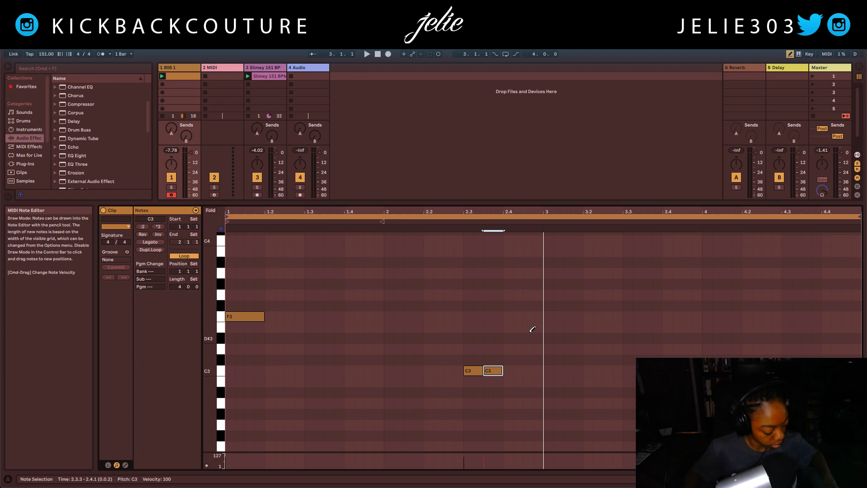
Step: Quantize the start of the copied C3 note to the current grid at 100%
key("super+shift+u")
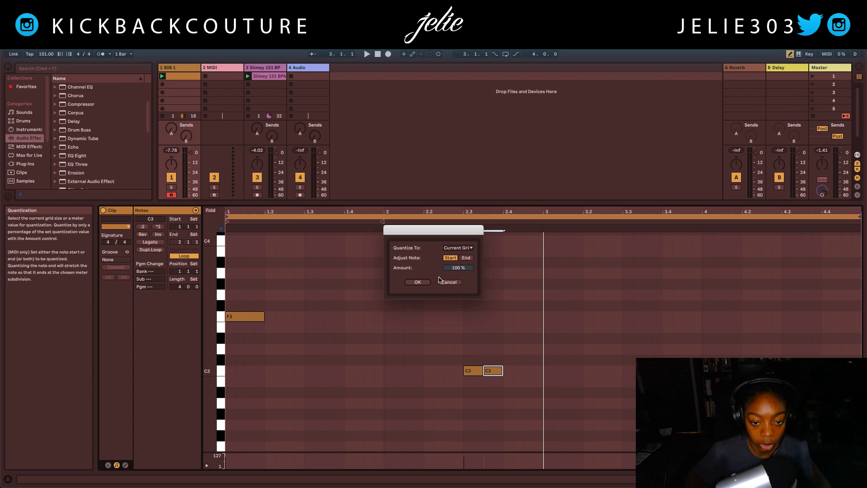
left_click(459, 248)
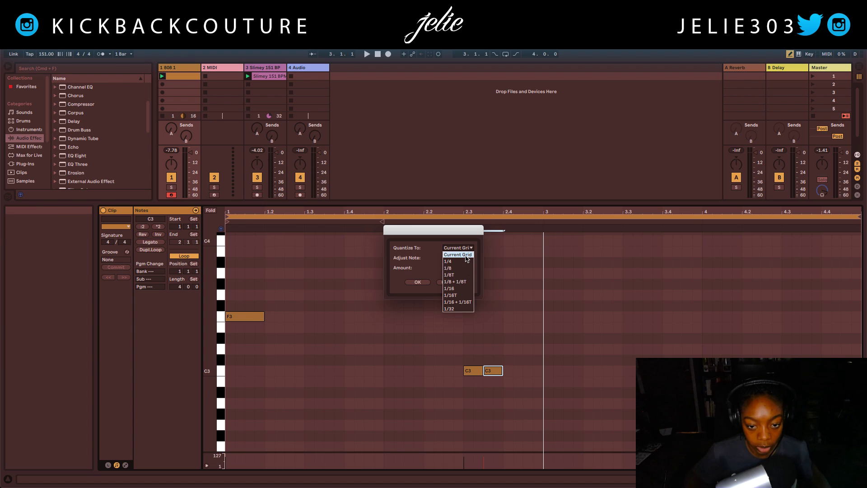
left_click(418, 282)
left_click(418, 282)
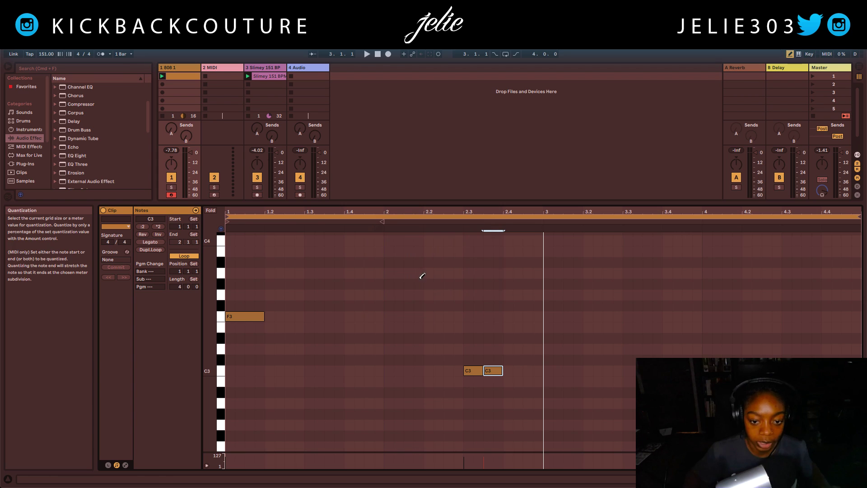
Step: Set the fixed grid to 1/8 and draw an F3 note from 3.1.1 to 3.2.1
right_click(465, 307)
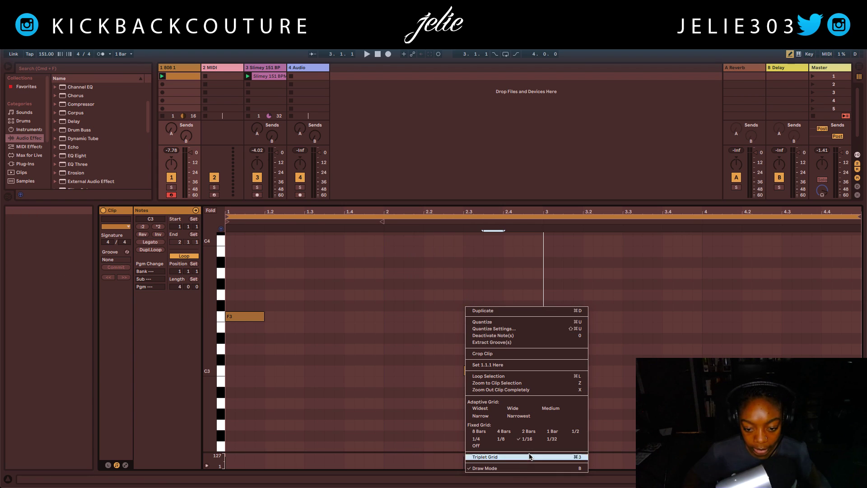
left_click(501, 439)
left_click(546, 314)
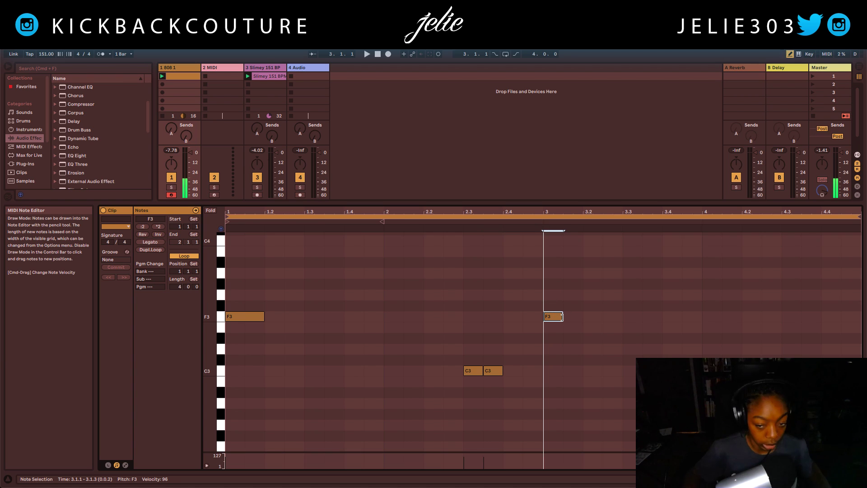
left_click_drag(563, 316, 583, 315)
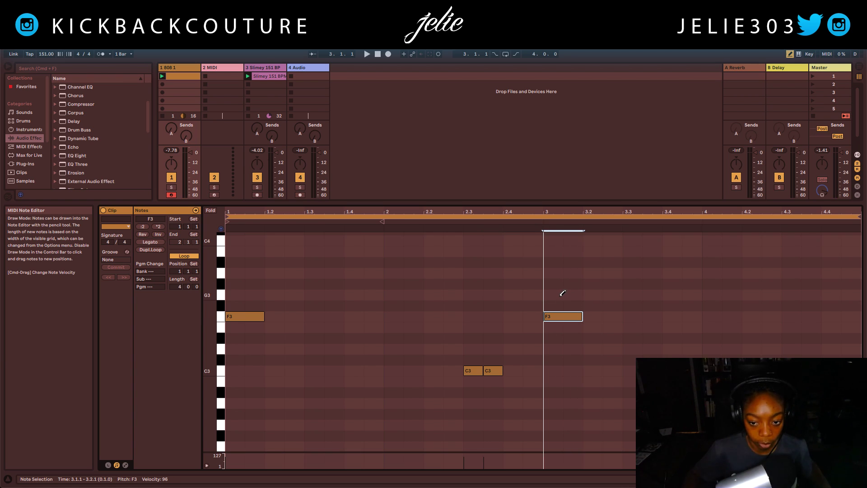
key("b")
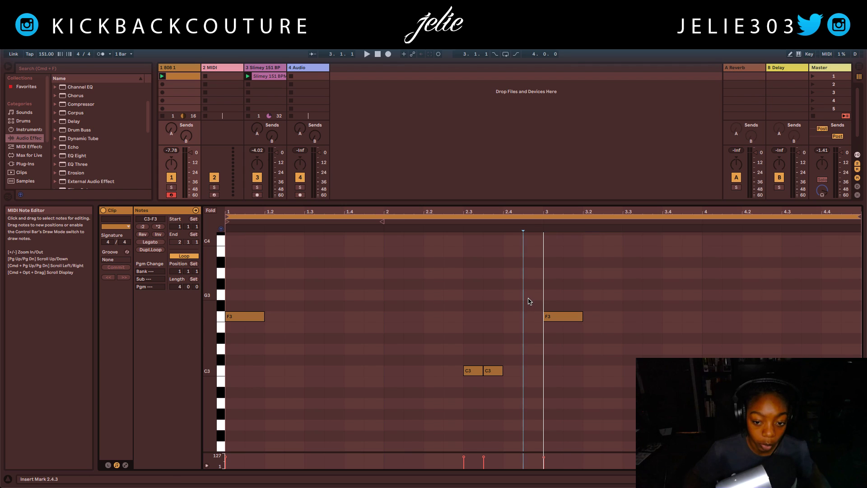
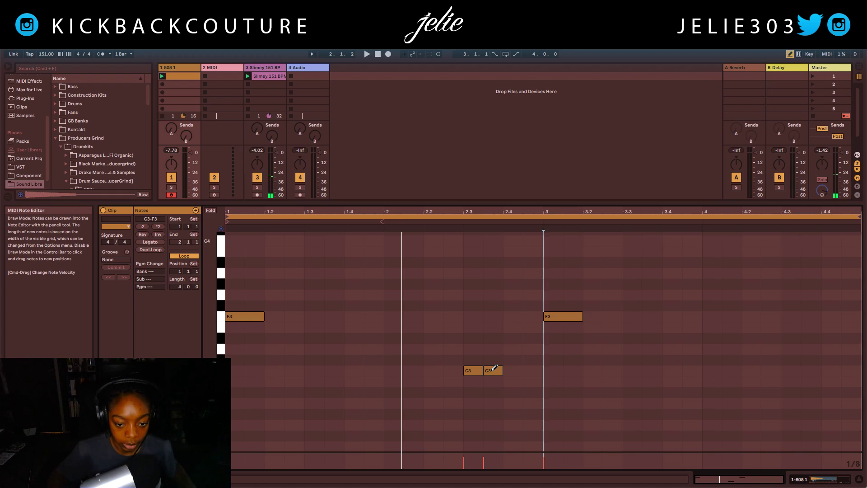
Step: Move the copied C3 note up to C#3, check it in playback, and shift it to start at 2.4.1
key("b")
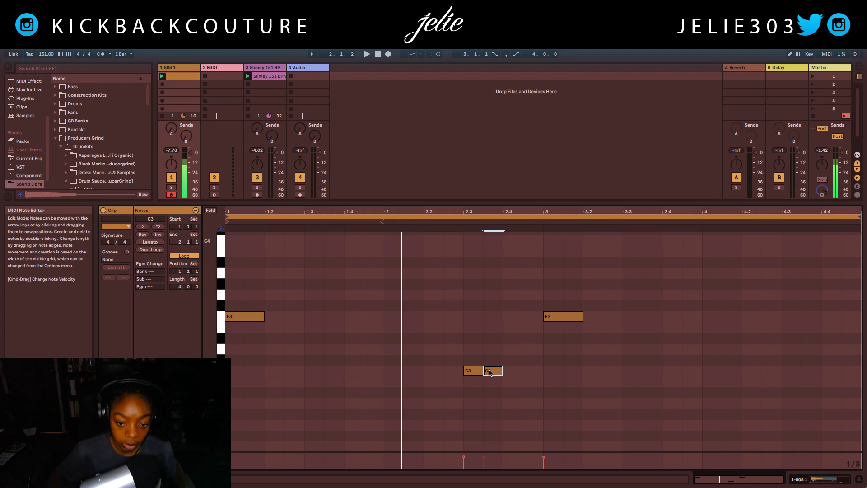
left_click_drag(492, 371, 492, 364)
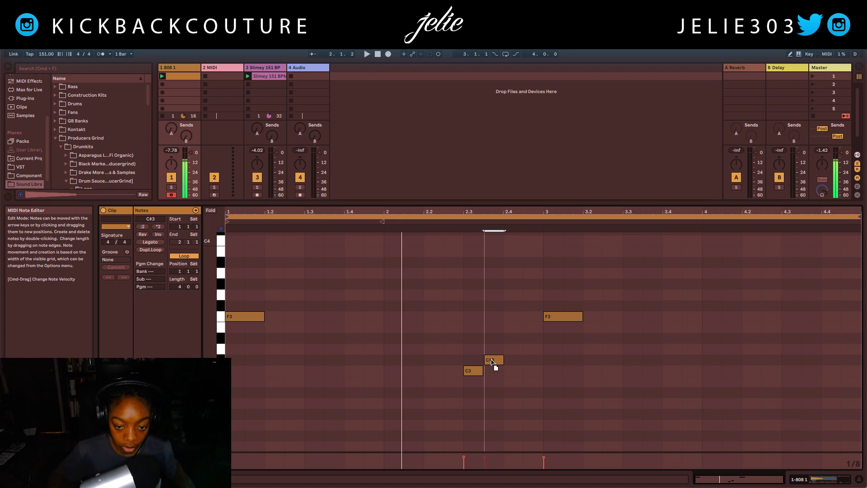
key("space")
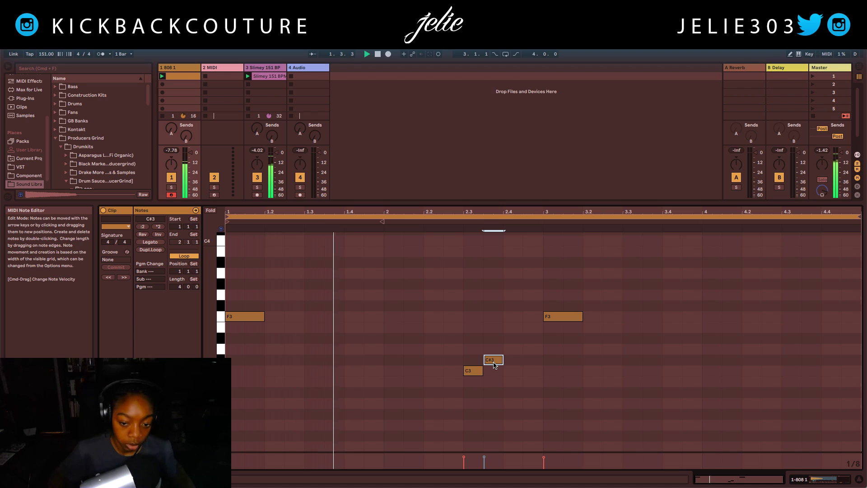
key("space")
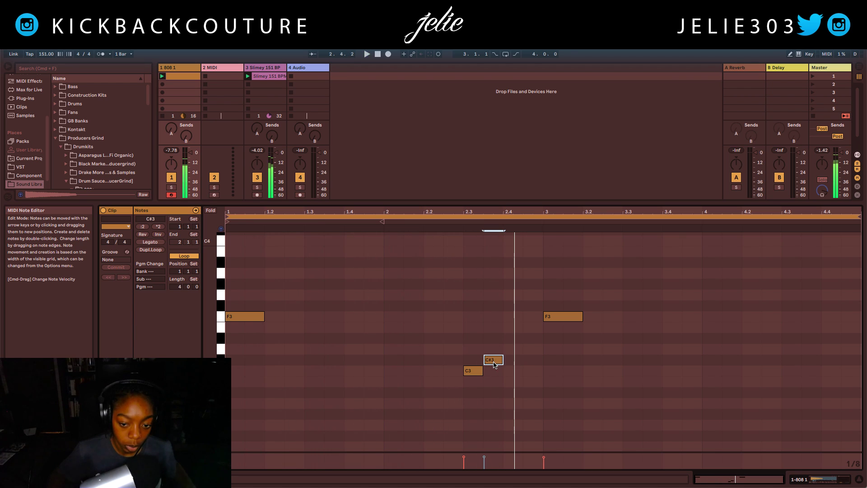
left_click_drag(493, 365, 513, 361)
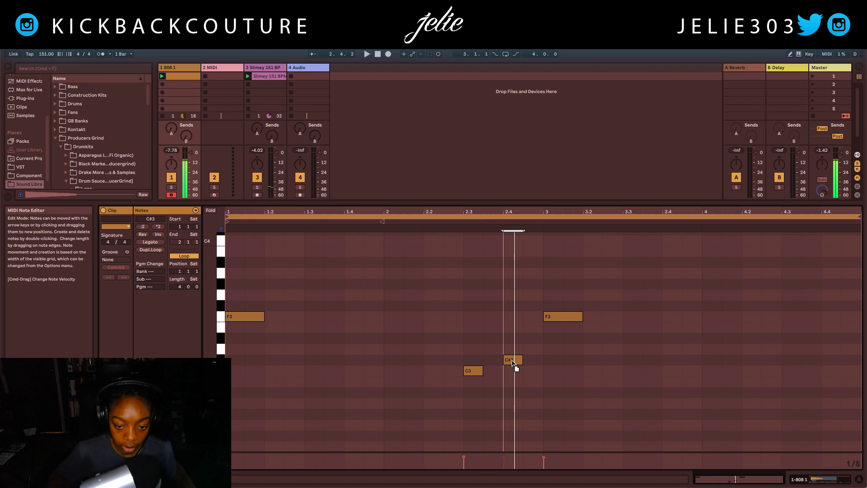
Step: Play through bar 3, then add eighth notes in bar 4: A#2 at 4.2, C3 at 4.3 and C#3 at 4.4
key("space")
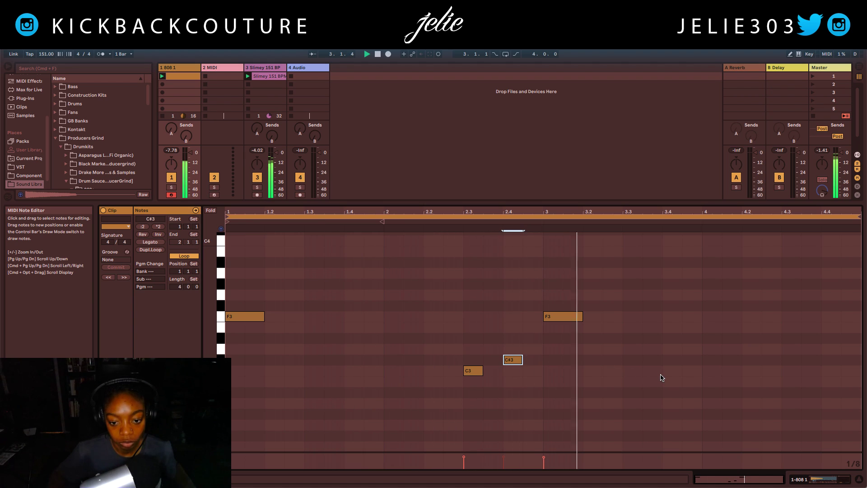
key("space")
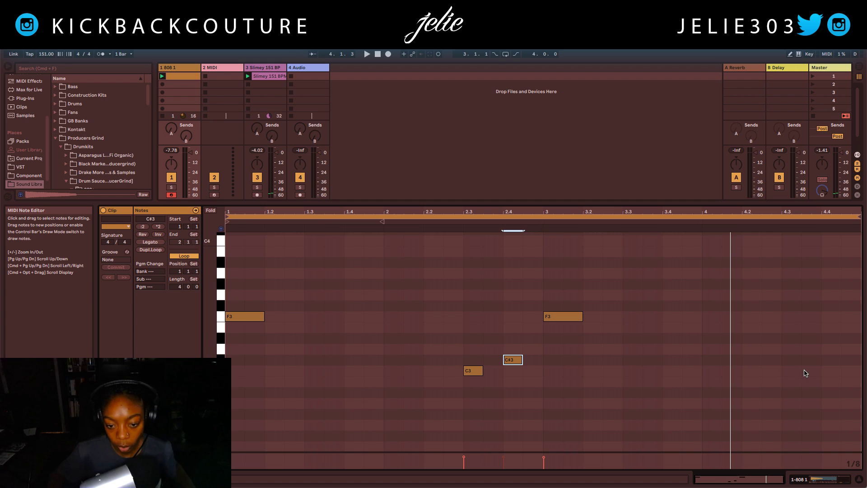
double_click(828, 360)
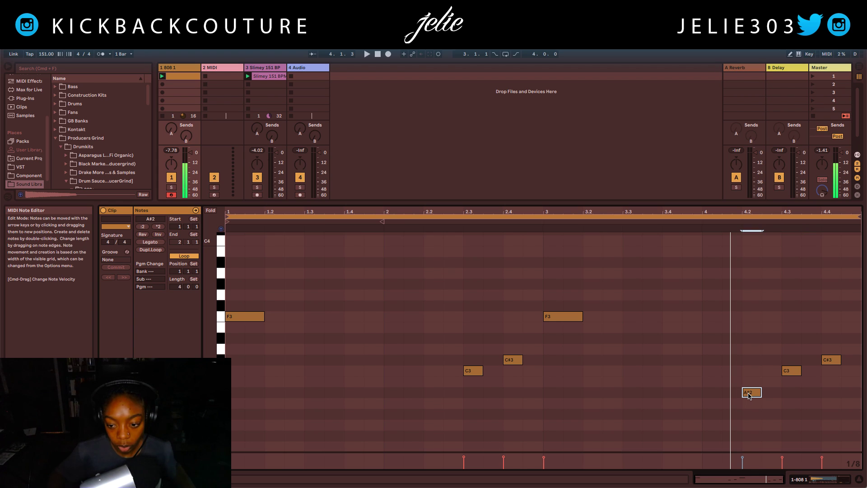
Step: Try the note at 4.2 on D#3 and F3 while the clip plays
key("space")
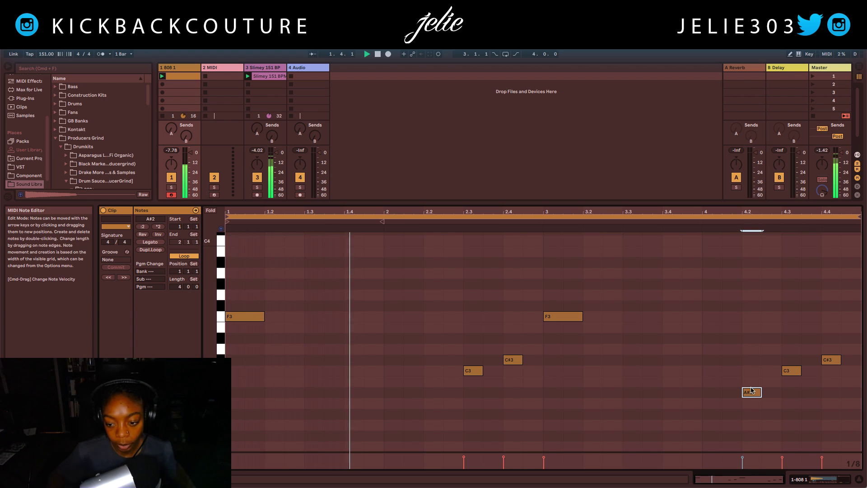
left_click_drag(748, 396, 753, 374)
key("Up")
key("Up")
key("Up")
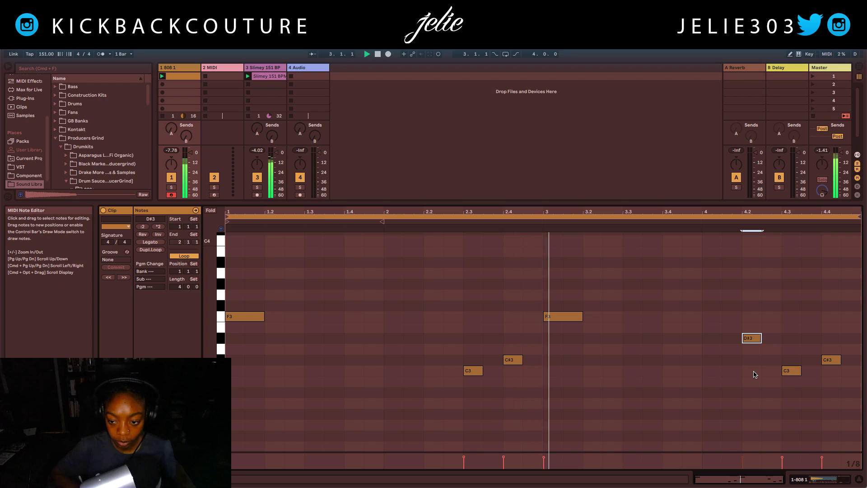
key("Up")
key("Up")
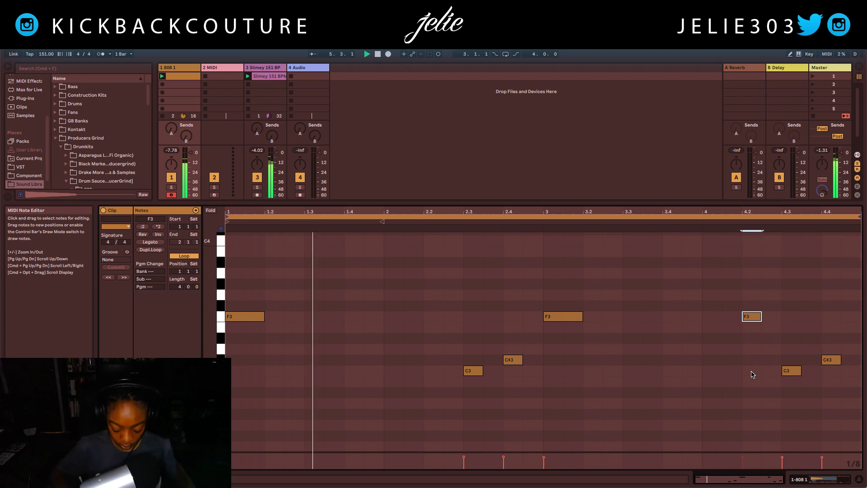
Step: Lower the note at 4.2 from F3 back to A#2
key("Down")
key("Down")
key("Down")
key("Down")
key("Down")
key("Down")
key("Down")
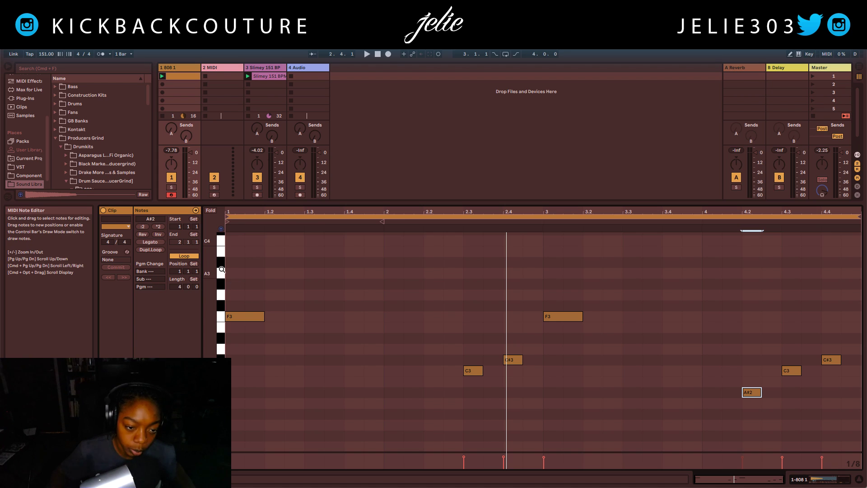
Step: Try the note at 4.2 on G#3 and A#3, playing the pattern with the melody loop to compare
scroll(235, 279, "up", 4)
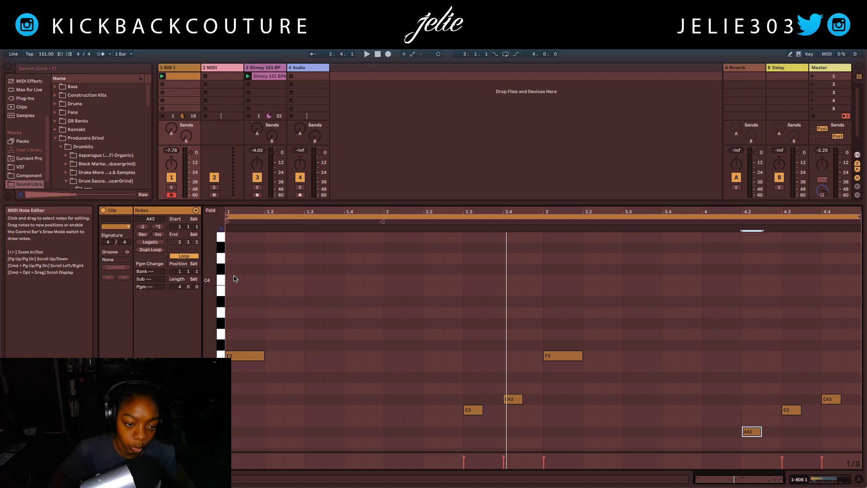
scroll(249, 269, "up", 2)
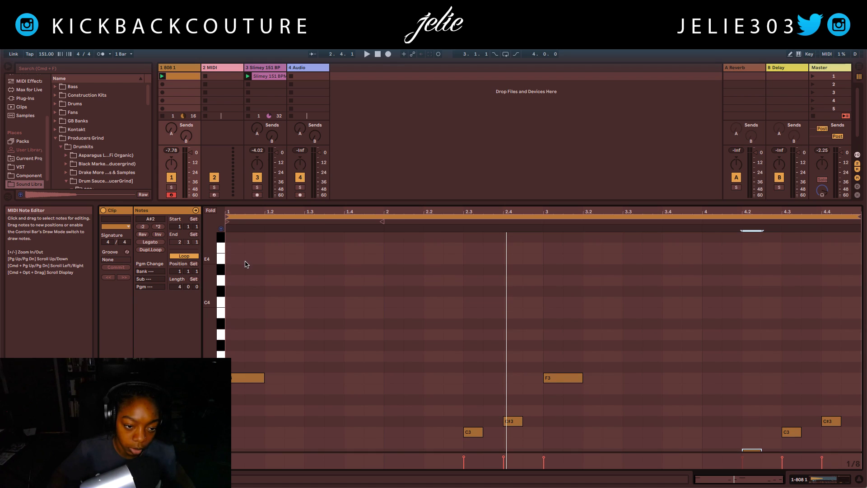
scroll(311, 365, "down", 9)
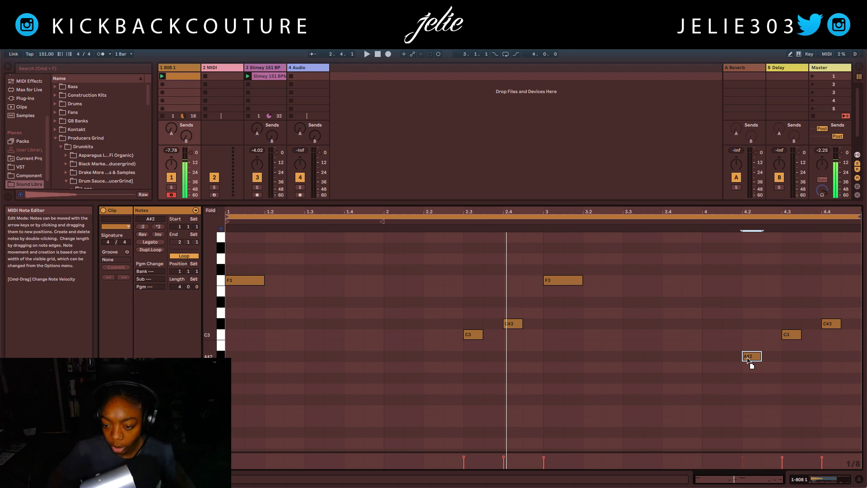
left_click_drag(748, 359, 750, 322)
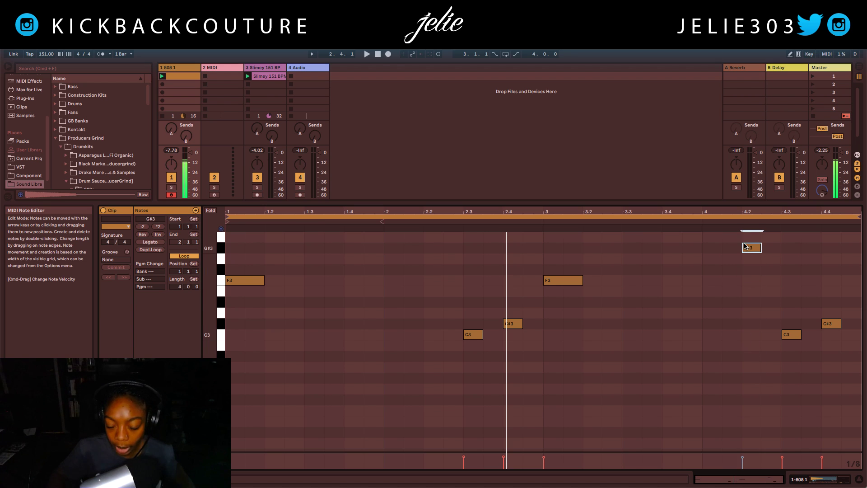
scroll(691, 413, "up", 3)
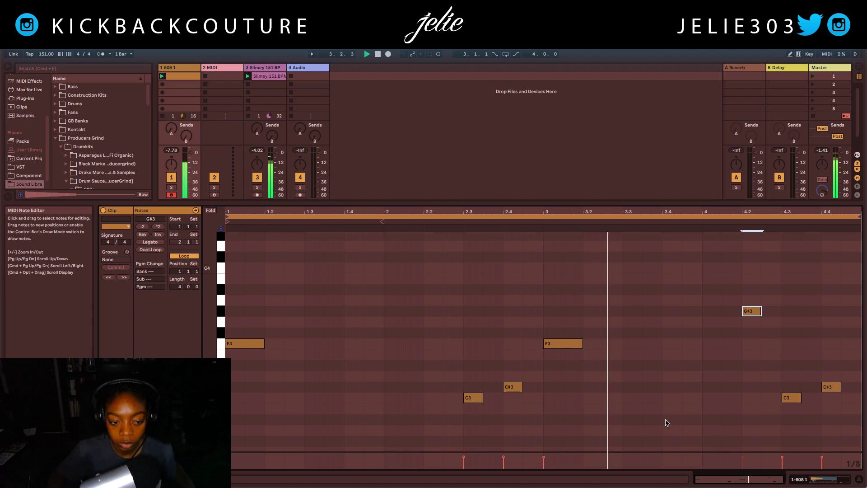
key("space")
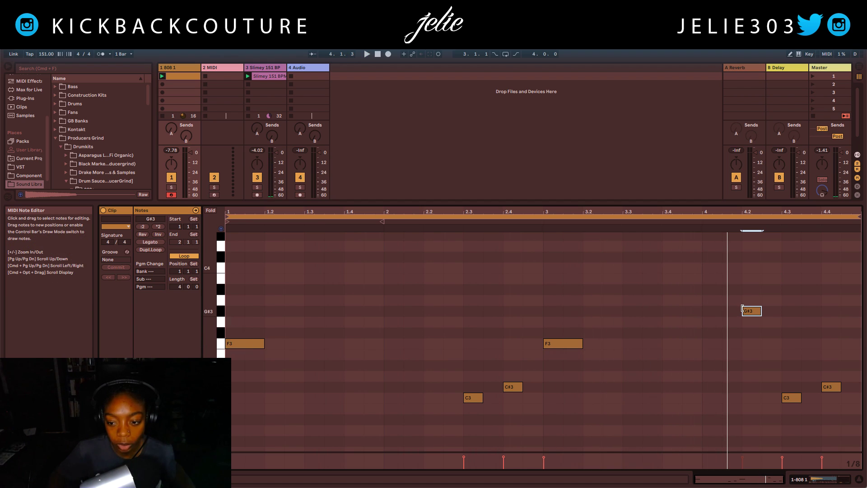
left_click_drag(743, 310, 746, 295)
key("space")
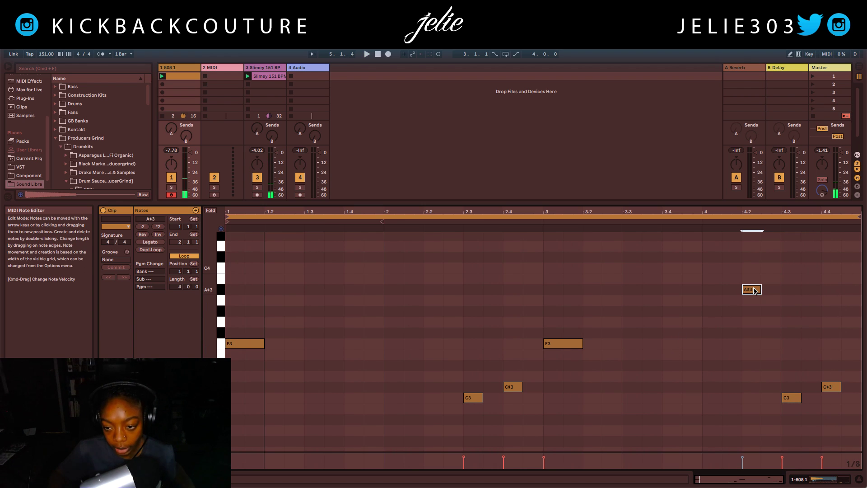
Step: Return the note at 4.2 to A#2 and play the four-bar pattern with the melody loop
left_click_drag(754, 289, 748, 354)
key("space")
scroll(722, 381, "down", 2)
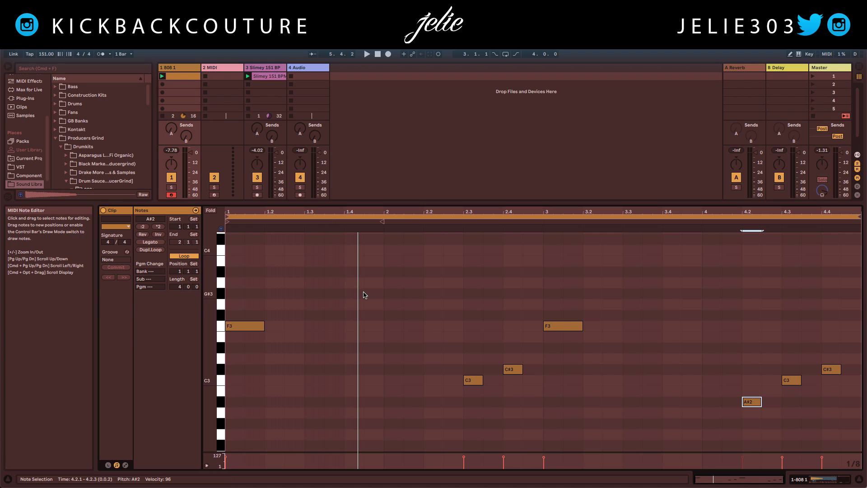
key("space")
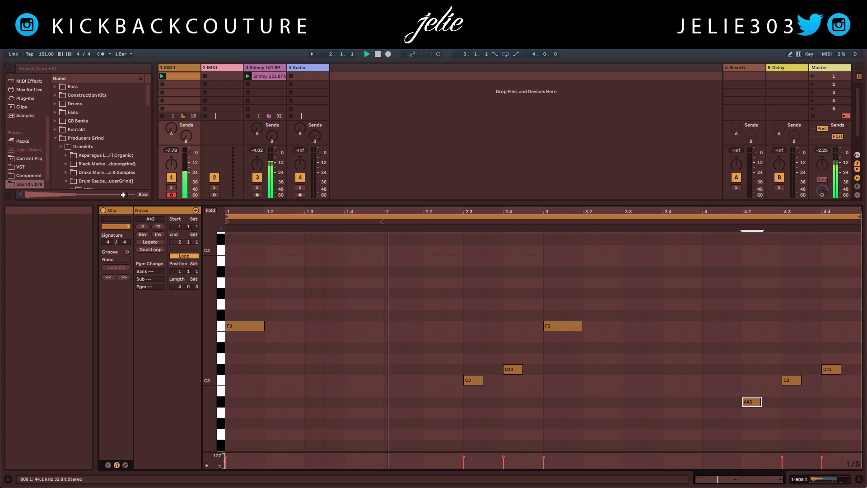
Step: Select the 2 MIDI track, and enlarge the browser area to list the available instruments
left_click(222, 68)
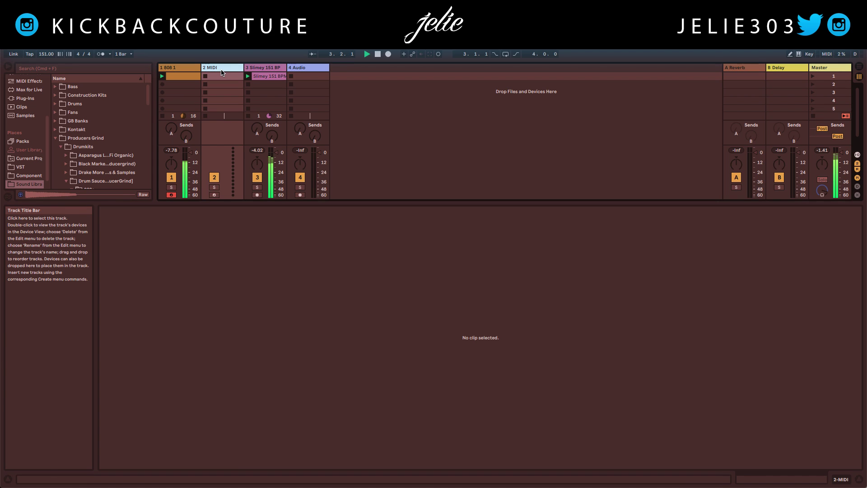
left_click(27, 99)
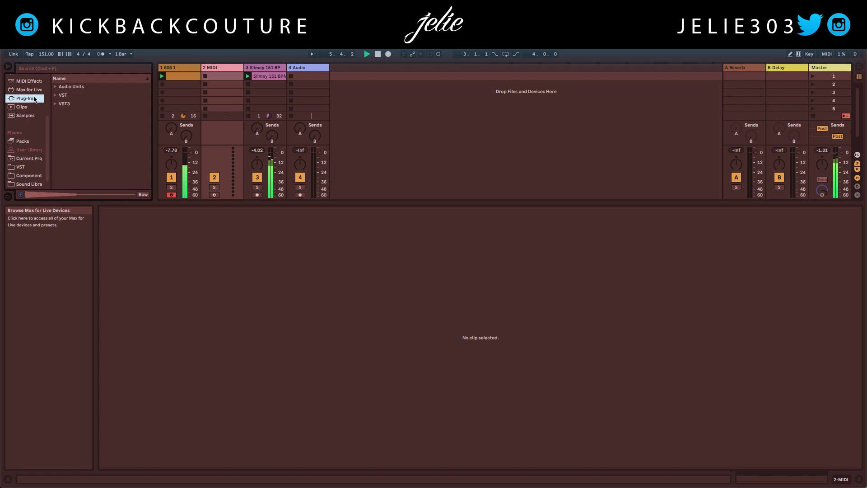
left_click_drag(136, 203, 138, 418)
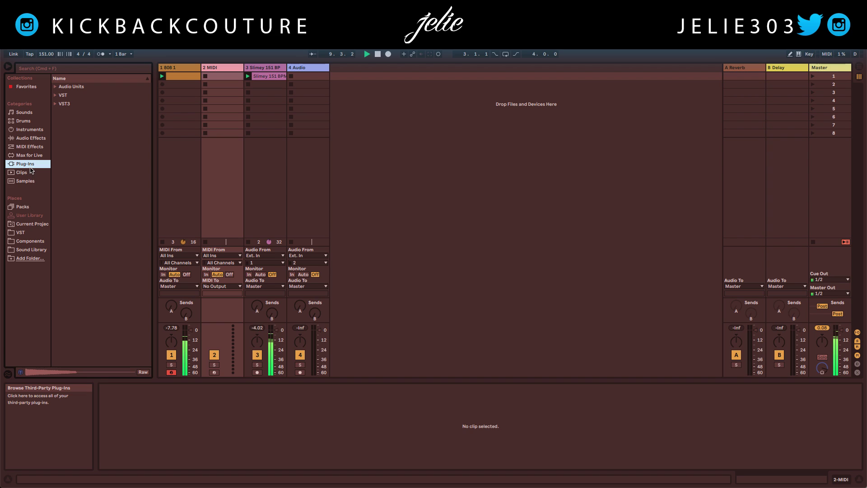
left_click(29, 155)
left_click(30, 137)
left_click(32, 130)
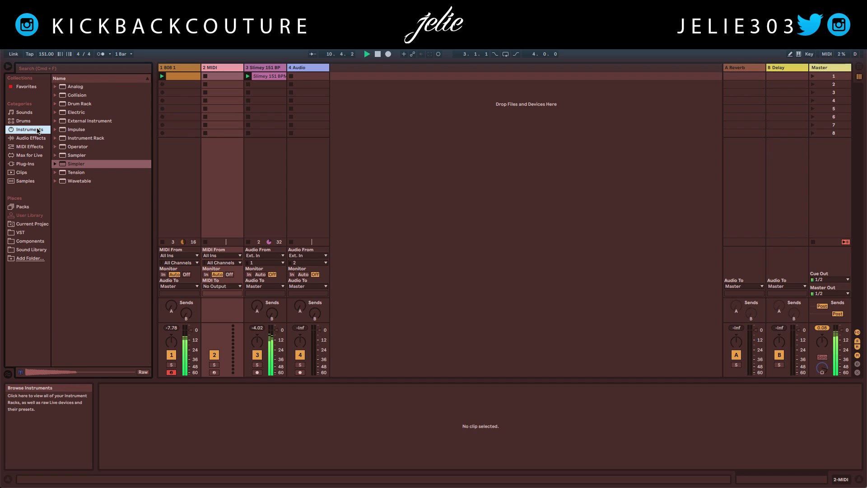